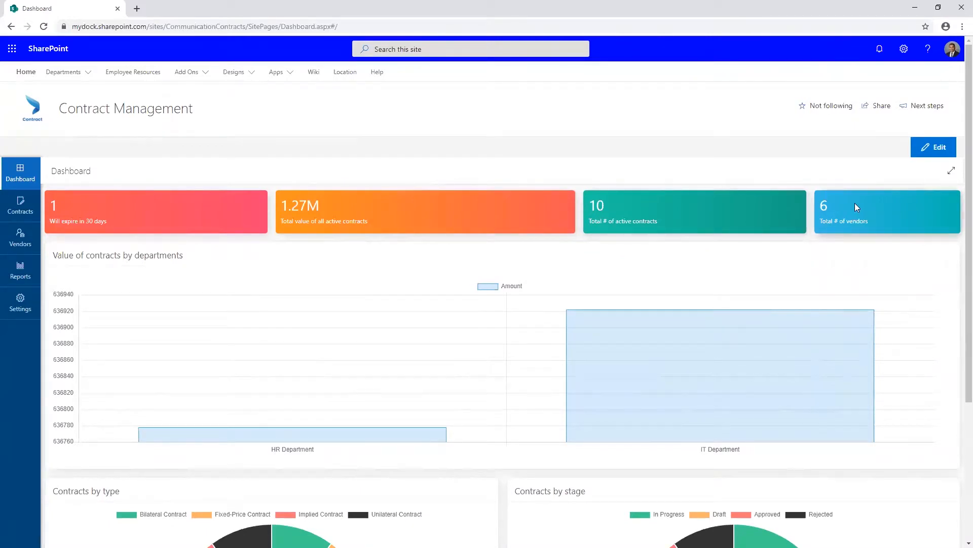
Review the dashboard's contract values by department, including the IT Department amount.
{"action": "scroll", "coordinate": [421, 363], "scroll_direction": "down", "scroll_amount": 2}
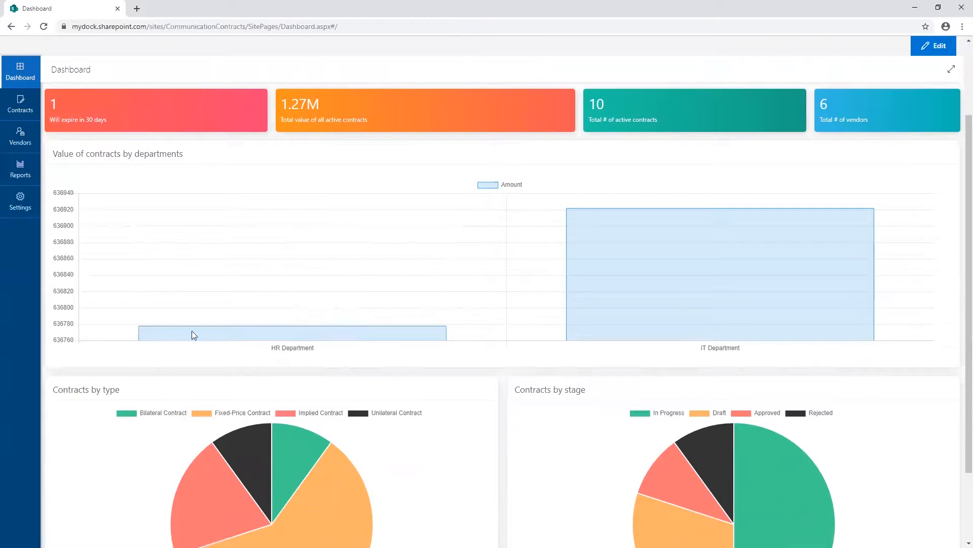
{"action": "mouse_move", "coordinate": [631, 320]}
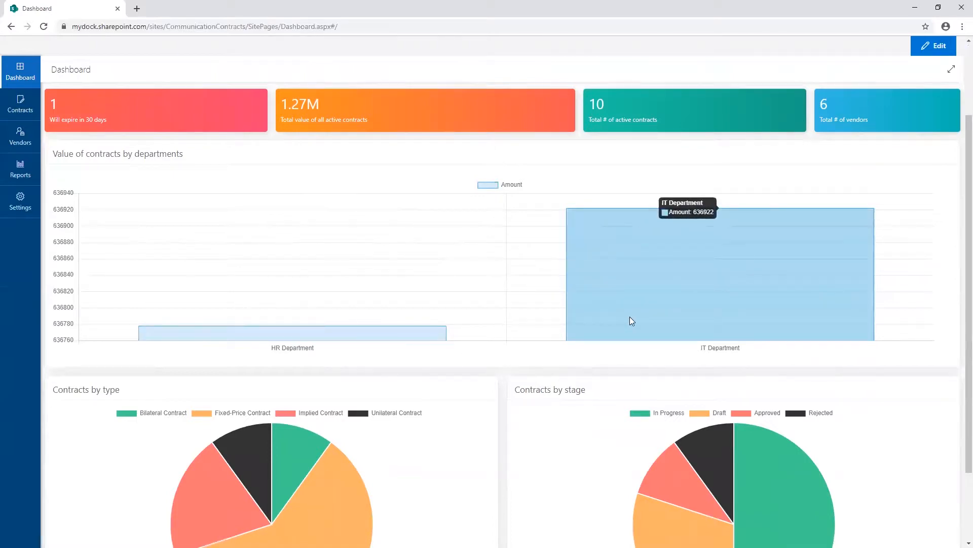
{"action": "scroll", "coordinate": [631, 320], "scroll_direction": "down", "scroll_amount": 2}
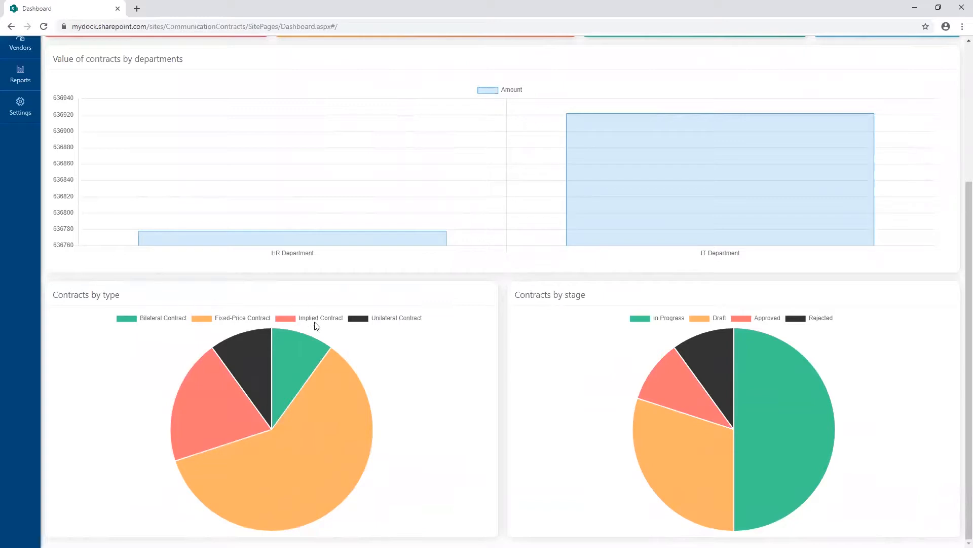
Toggle the Unilateral Contract and Implied Contract slices off and back on in the contracts-by-type chart.
{"action": "left_click", "coordinate": [387, 322]}
{"action": "left_click", "coordinate": [386, 322]}
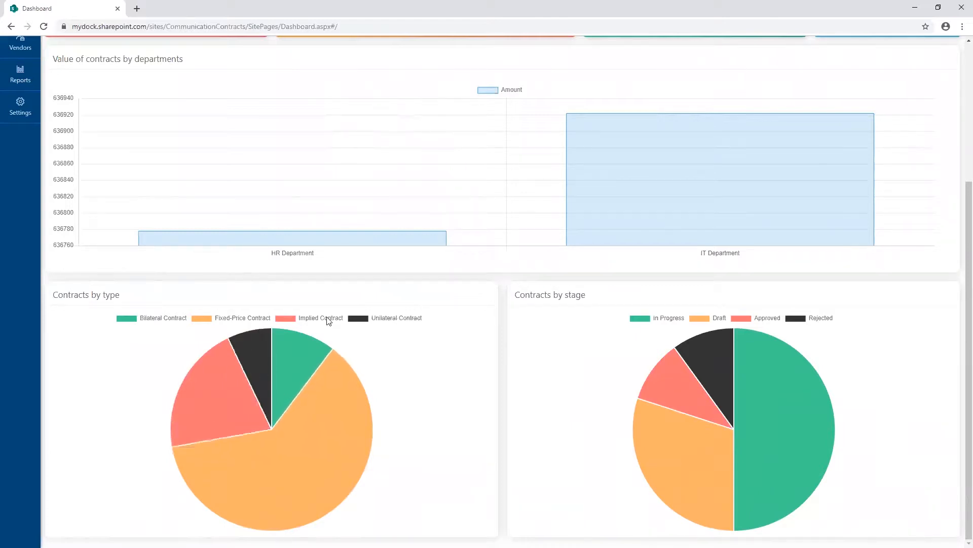
{"action": "left_click", "coordinate": [324, 320]}
{"action": "left_click", "coordinate": [325, 319]}
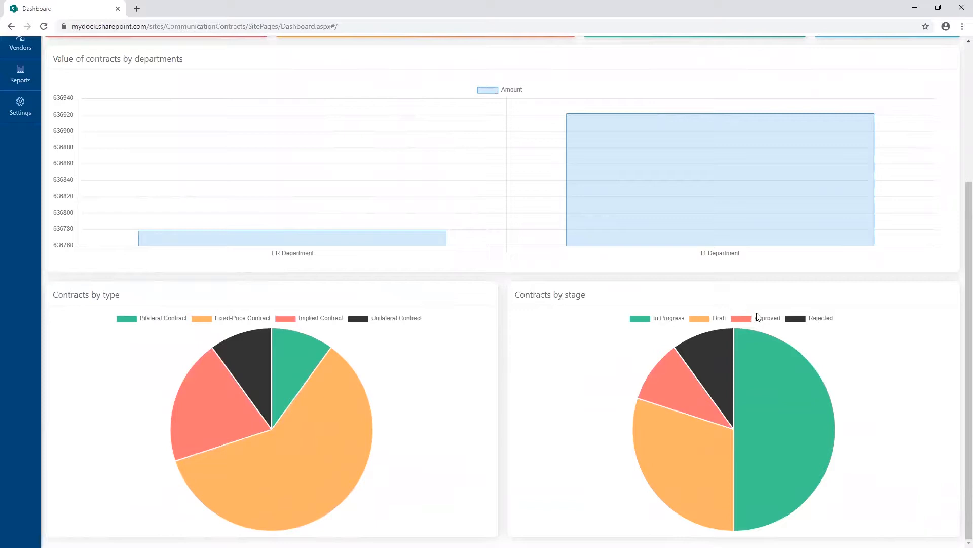
Toggle the Rejected slice off and back on in the contracts-by-stage chart.
{"action": "left_click", "coordinate": [809, 322]}
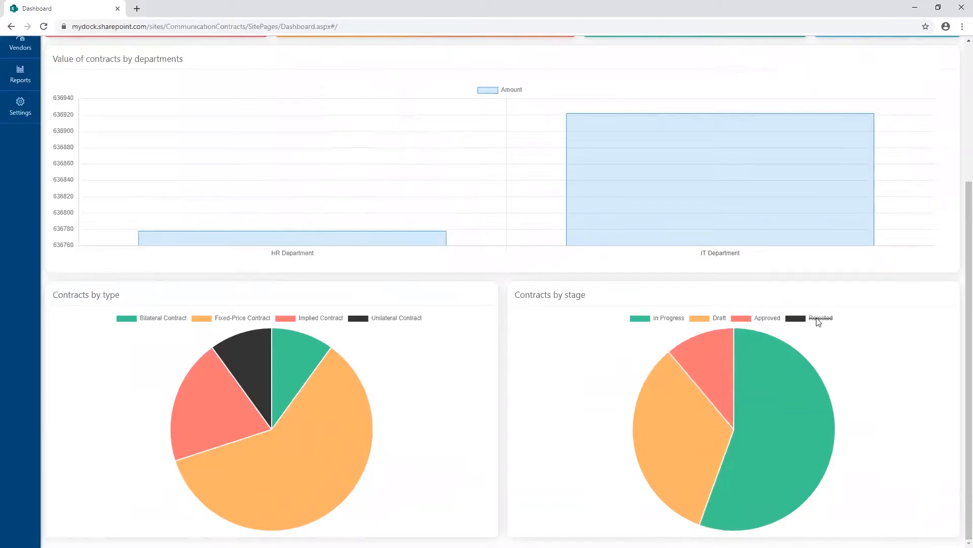
{"action": "left_click", "coordinate": [813, 321]}
{"action": "mouse_move", "coordinate": [708, 375]}
{"action": "scroll", "coordinate": [686, 375], "scroll_direction": "up", "scroll_amount": 4}
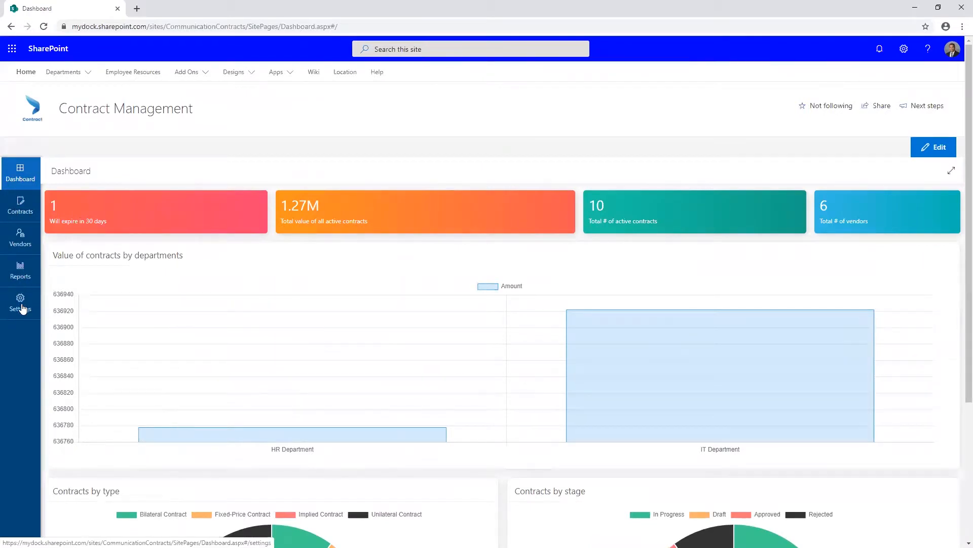
Open the contracts list, search it for "agree", and clear the search.
{"action": "left_click", "coordinate": [20, 208]}
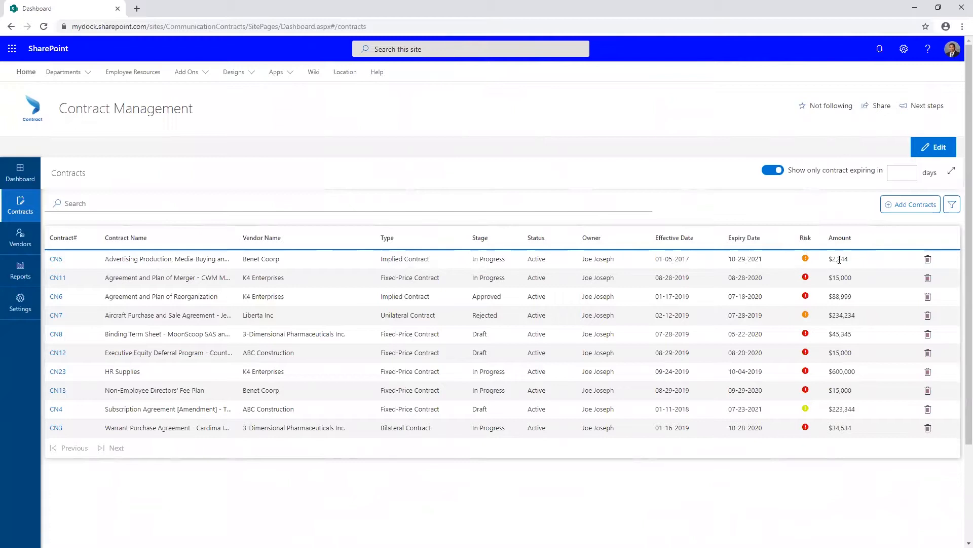
{"action": "left_click", "coordinate": [139, 202]}
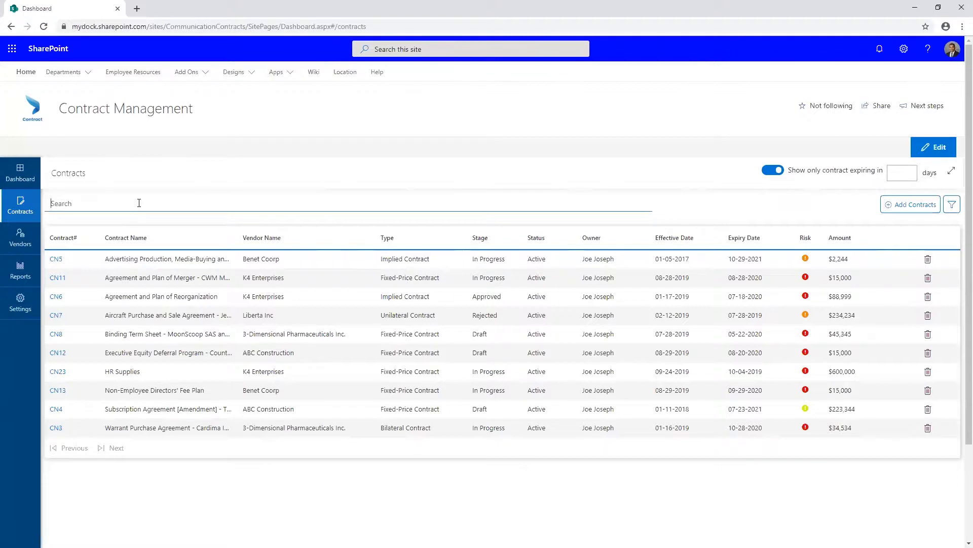
{"action": "type", "text": "agree"}
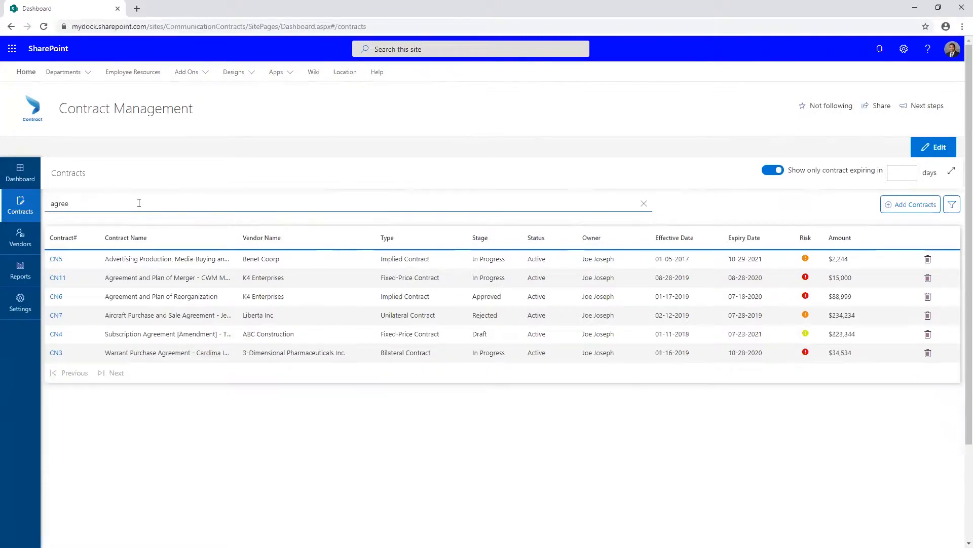
{"action": "key", "text": "BackSpace"}
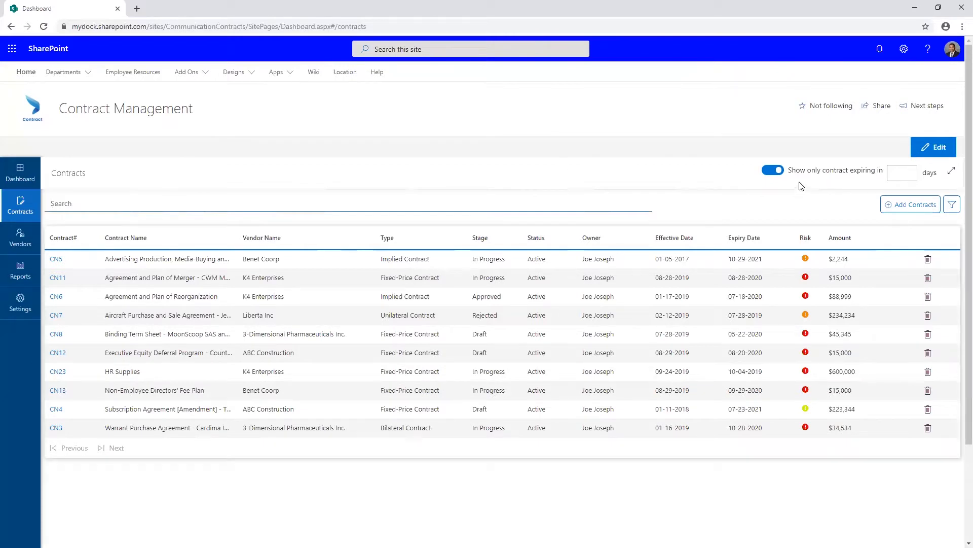
Show only contracts expiring in 365 days, and clear the day limit.
{"action": "left_click", "coordinate": [900, 173]}
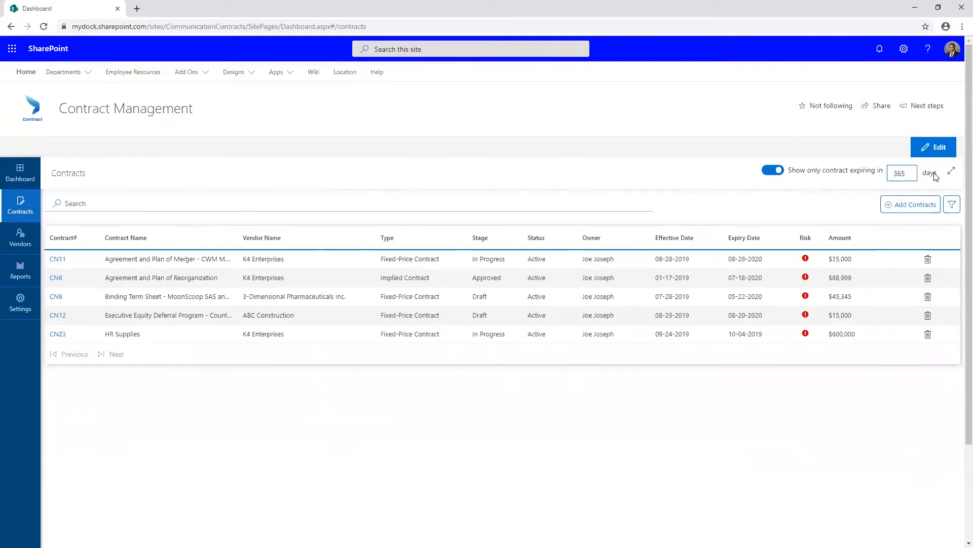
{"action": "key", "text": "BackSpace"}
{"action": "key", "text": "BackSpace"}
Filter the contracts list by the In Progress stage.
{"action": "left_click", "coordinate": [958, 207]}
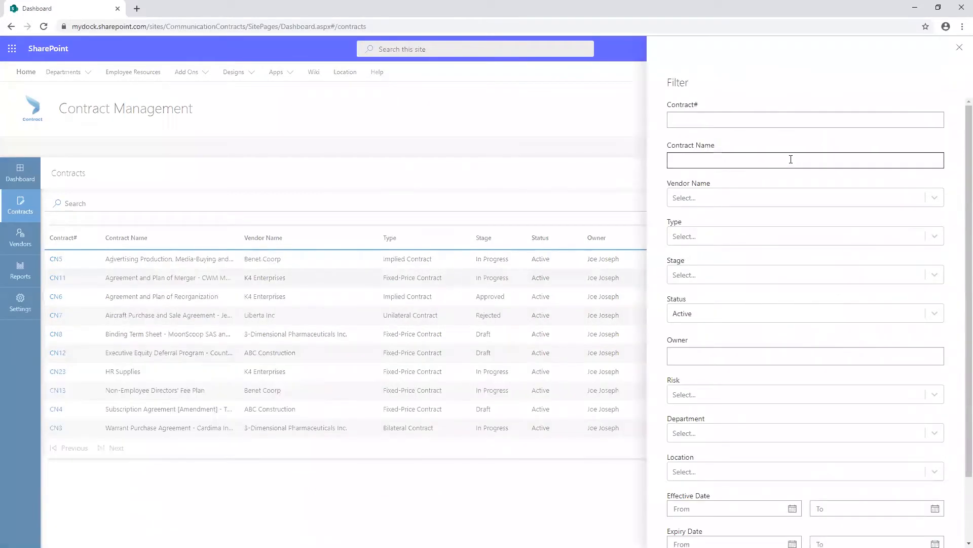
{"action": "left_click", "coordinate": [767, 279]}
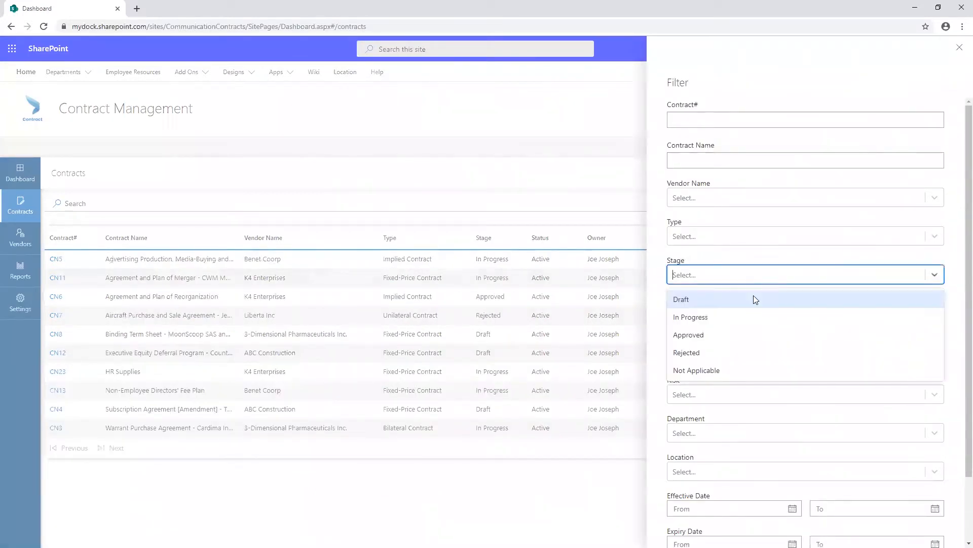
{"action": "left_click", "coordinate": [724, 317]}
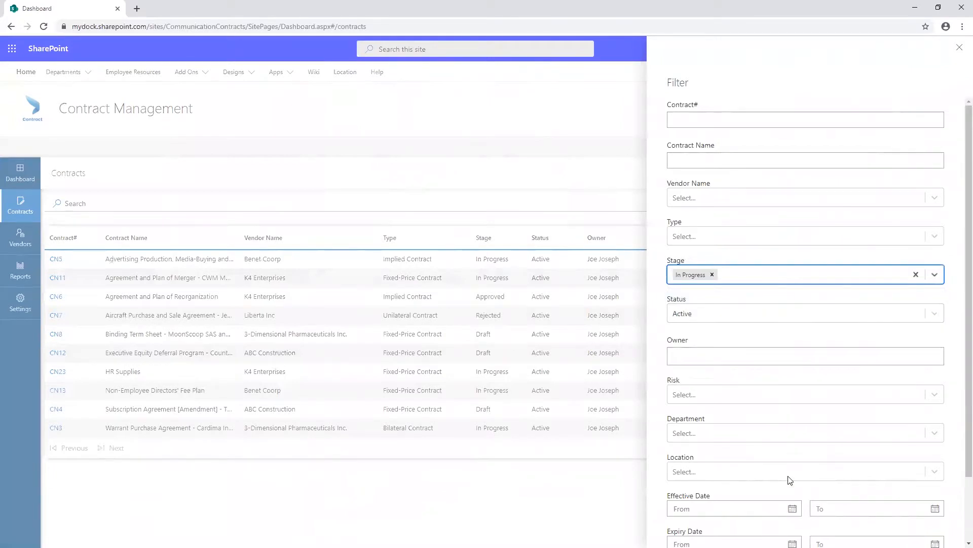
{"action": "scroll", "coordinate": [796, 492], "scroll_direction": "down", "scroll_amount": 2}
{"action": "left_click", "coordinate": [695, 529]}
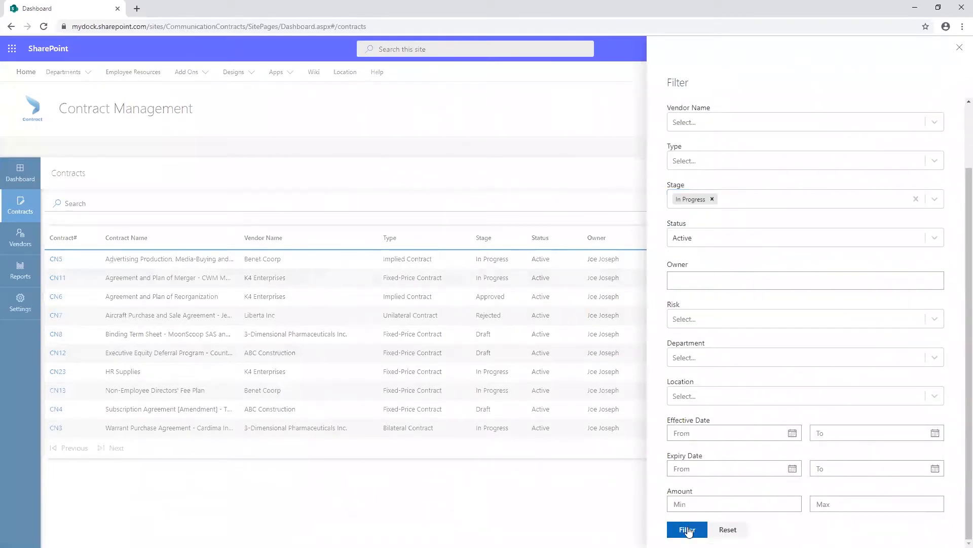
Remove the In Progress stage criterion and filter the contracts by Inactive status.
{"action": "left_click", "coordinate": [712, 199]}
{"action": "left_click", "coordinate": [730, 238]}
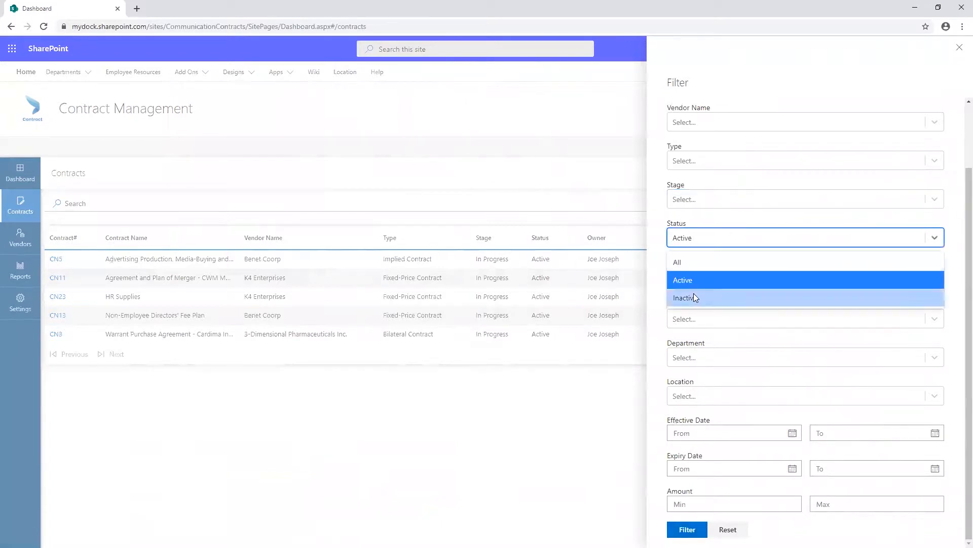
{"action": "left_click", "coordinate": [694, 294]}
{"action": "left_click", "coordinate": [687, 530]}
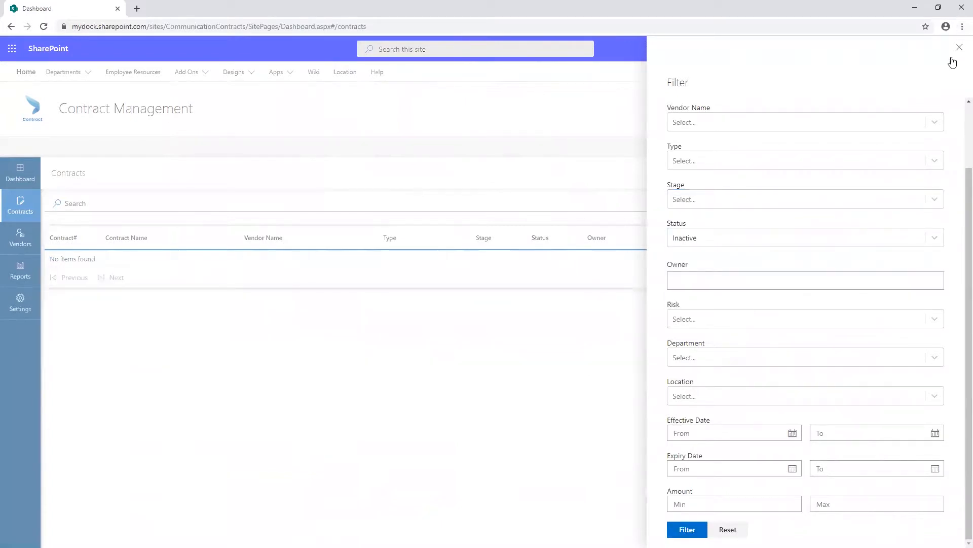
Filter the contracts by All statuses and High risk.
{"action": "left_click", "coordinate": [713, 242]}
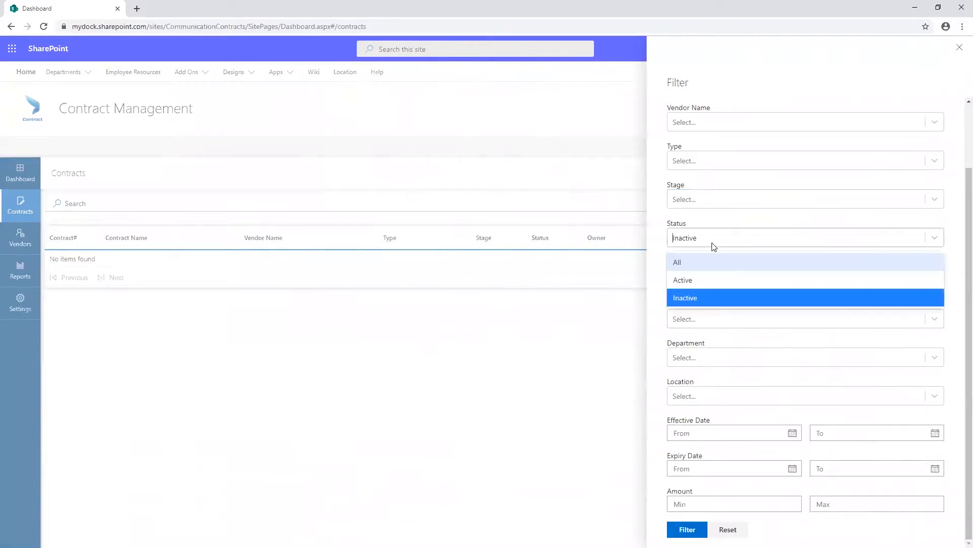
{"action": "left_click", "coordinate": [690, 260]}
{"action": "left_click", "coordinate": [698, 319]}
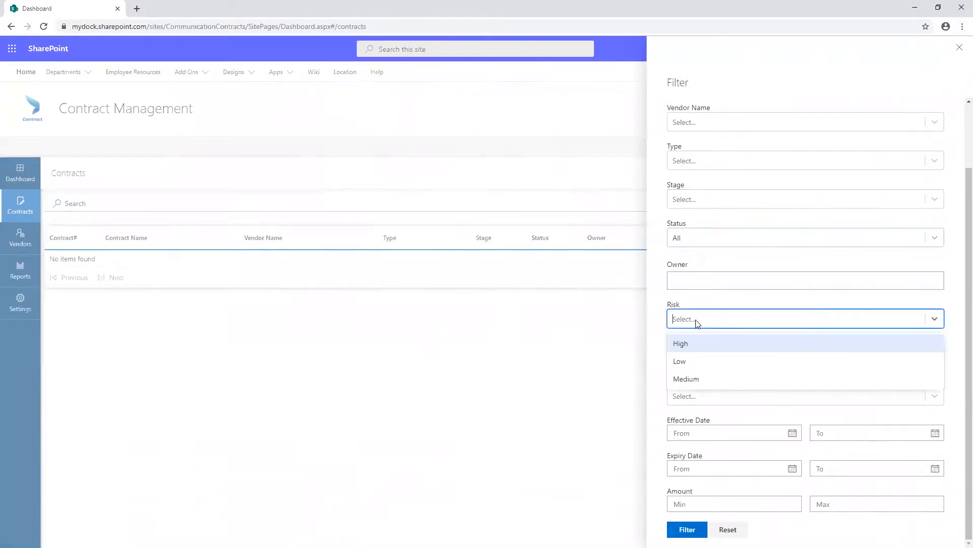
{"action": "left_click", "coordinate": [689, 345]}
{"action": "left_click", "coordinate": [684, 530]}
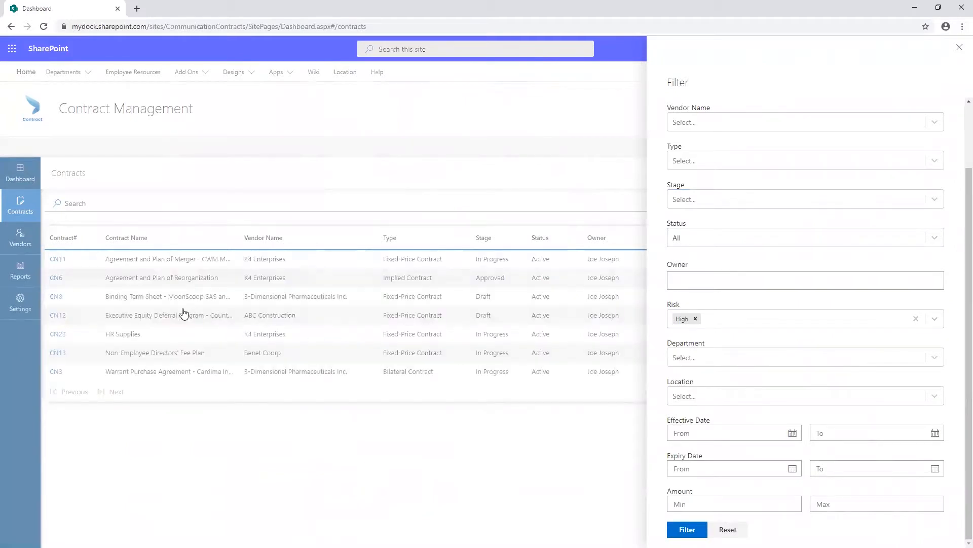
Clear the High risk criterion, check the location choices, and close the contract filter without applying it.
{"action": "left_click", "coordinate": [695, 318]}
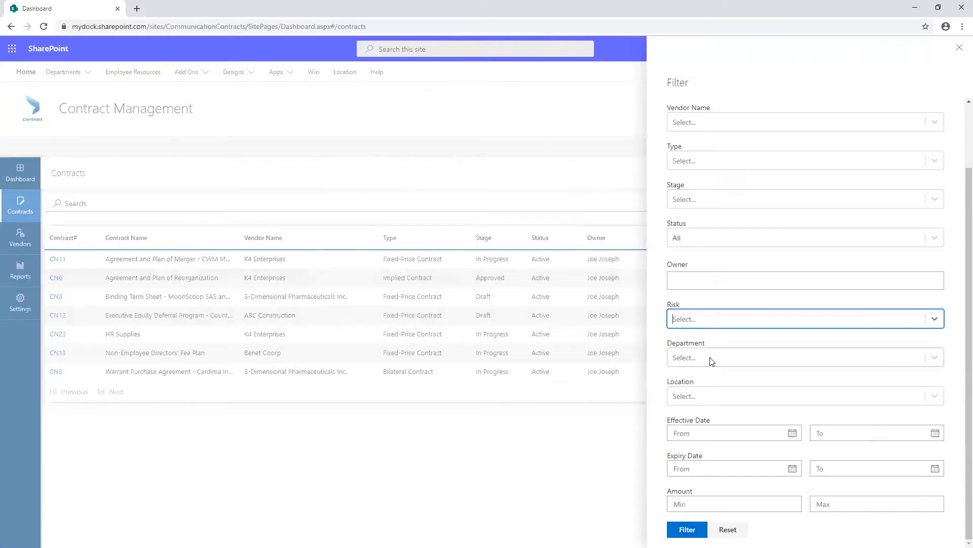
{"action": "left_click", "coordinate": [701, 396]}
{"action": "left_click", "coordinate": [700, 400]}
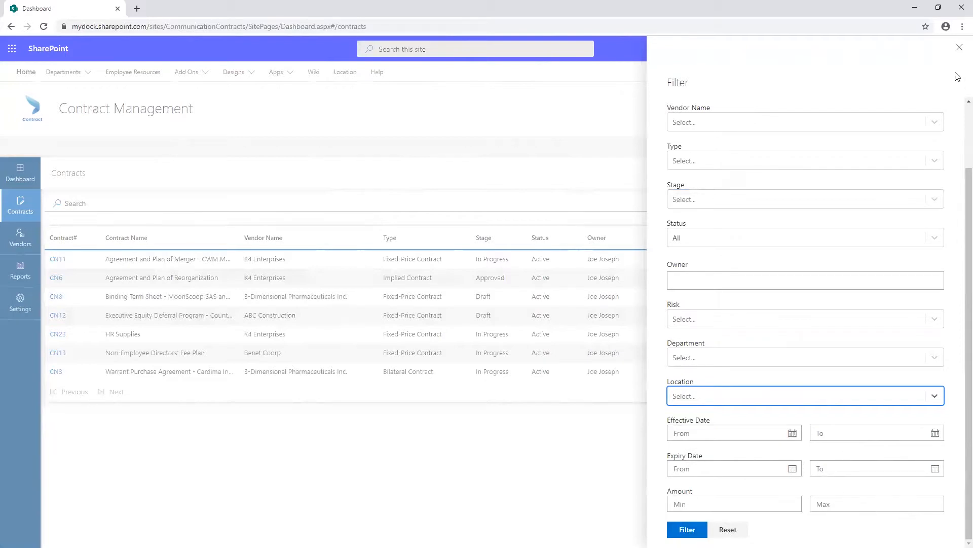
{"action": "left_click", "coordinate": [959, 47]}
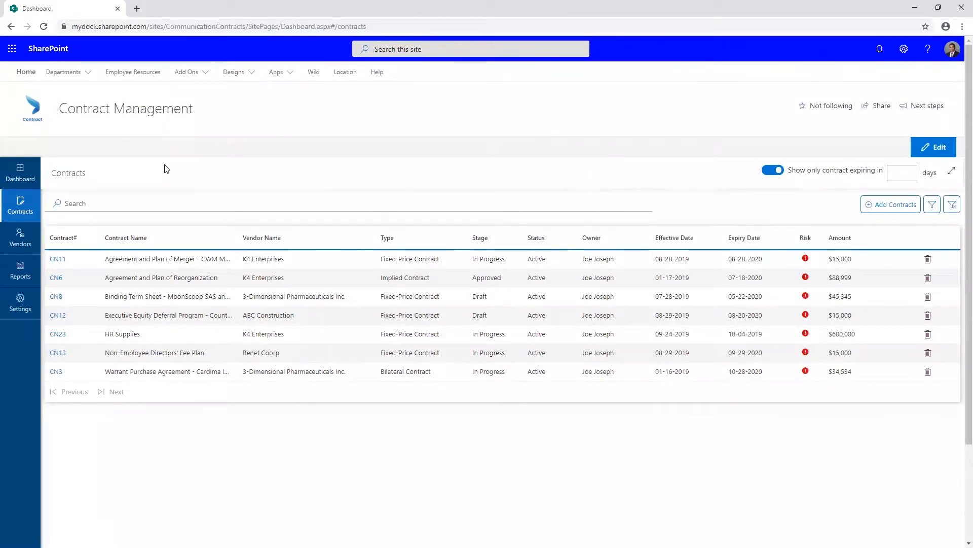
Open the vendors list and bring up its filter criteria.
{"action": "left_click", "coordinate": [25, 236]}
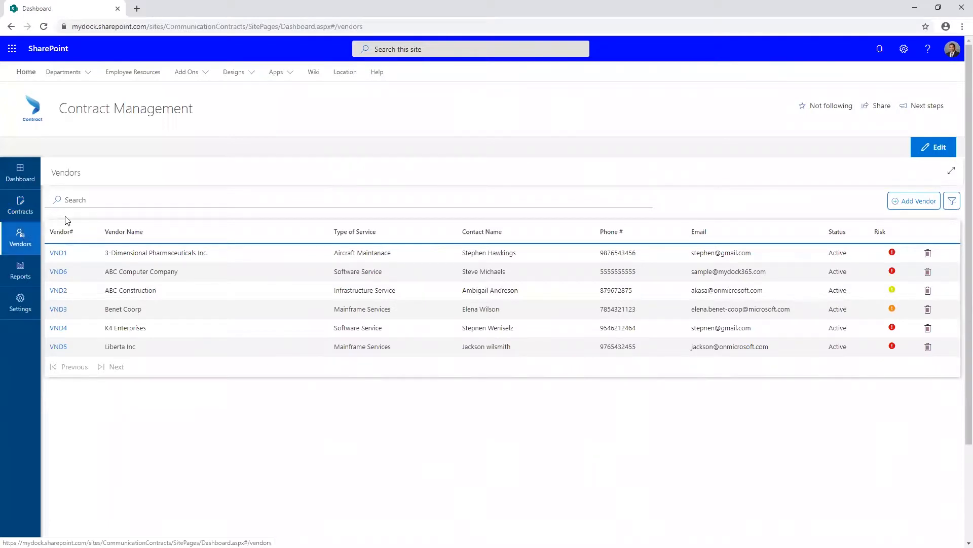
{"action": "left_click", "coordinate": [101, 199]}
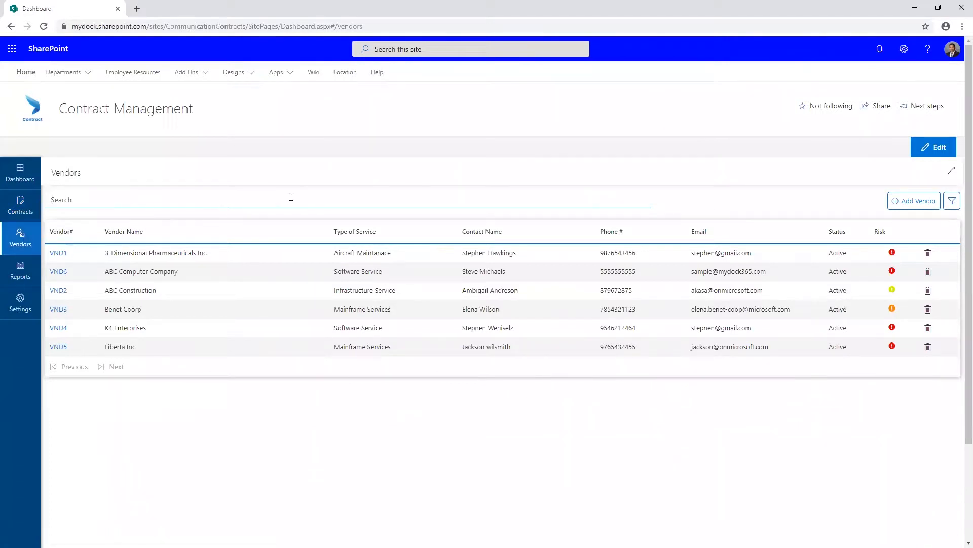
{"action": "left_click", "coordinate": [956, 203]}
{"action": "left_click", "coordinate": [956, 203]}
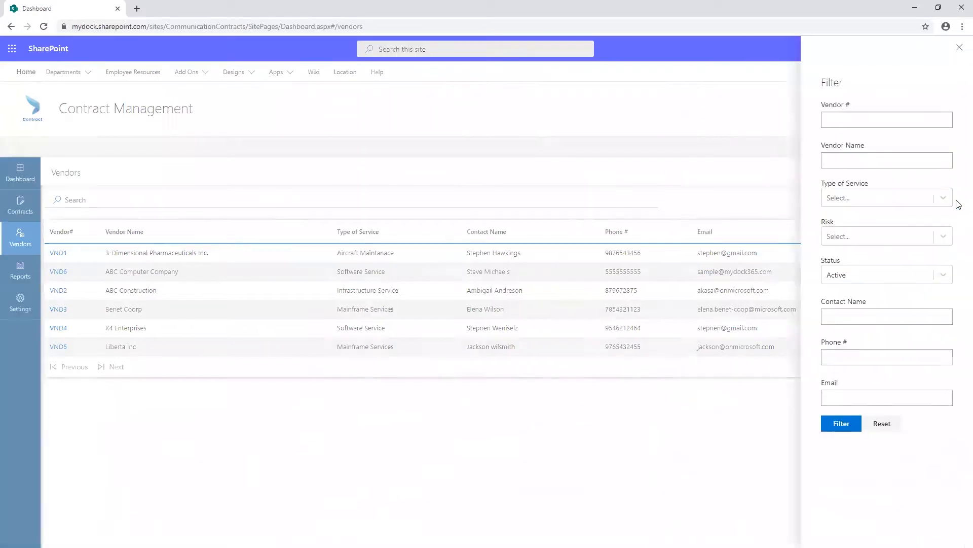
Examine the vendor filter's number, service type, risk, status, contact name and phone fields, and close the filter.
{"action": "left_click", "coordinate": [862, 120]}
{"action": "left_click", "coordinate": [862, 196]}
{"action": "left_click", "coordinate": [862, 197]}
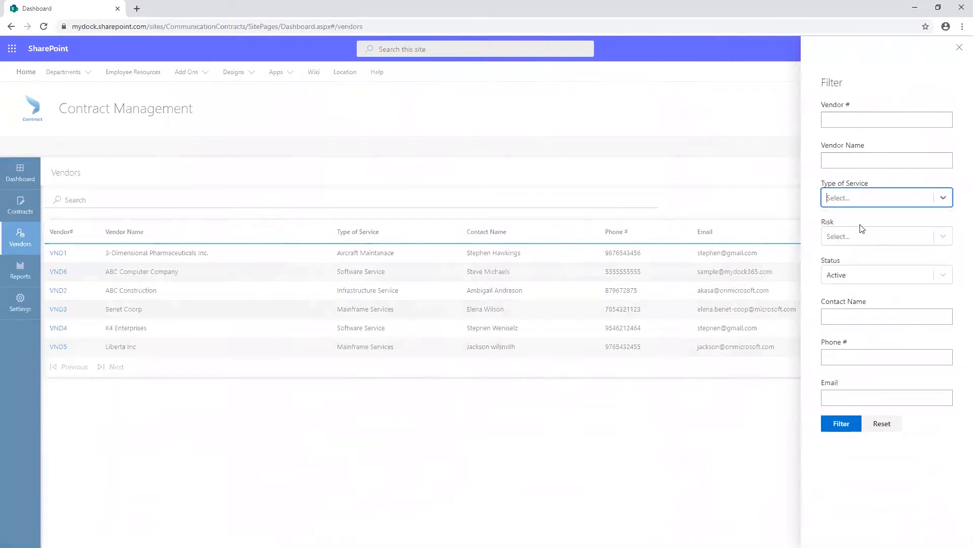
{"action": "left_click", "coordinate": [876, 239]}
{"action": "left_click", "coordinate": [875, 239]}
{"action": "left_click", "coordinate": [879, 277]}
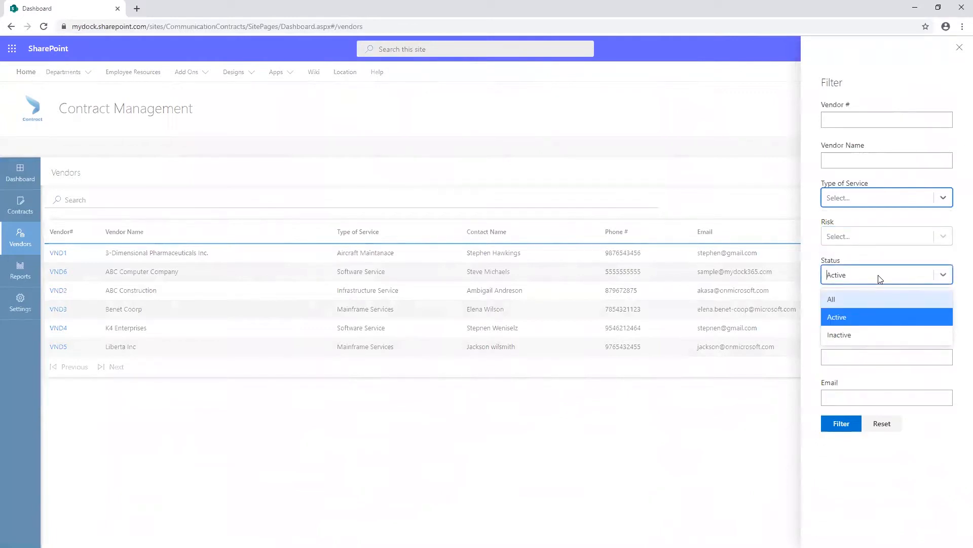
{"action": "left_click", "coordinate": [879, 277]}
{"action": "left_click", "coordinate": [865, 317]}
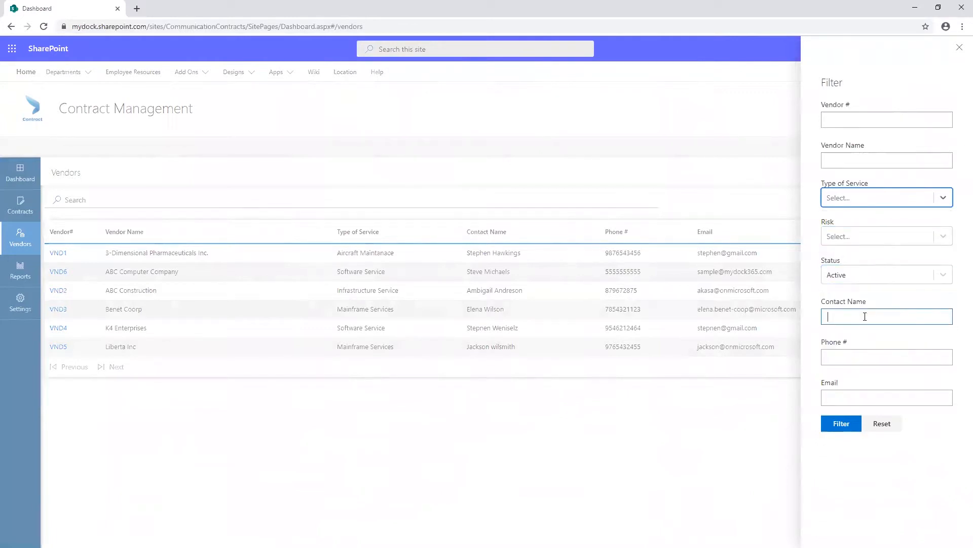
{"action": "left_click", "coordinate": [851, 355]}
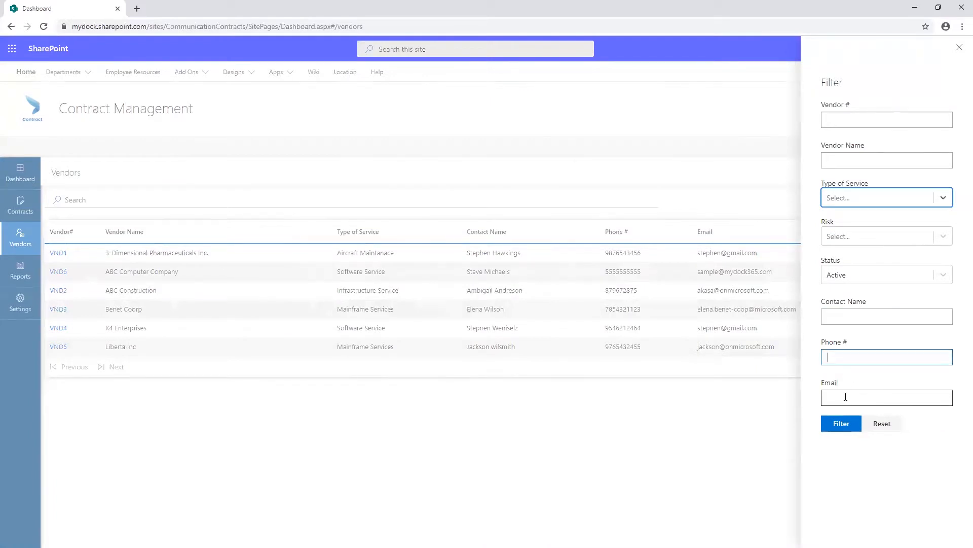
{"action": "left_click", "coordinate": [958, 43]}
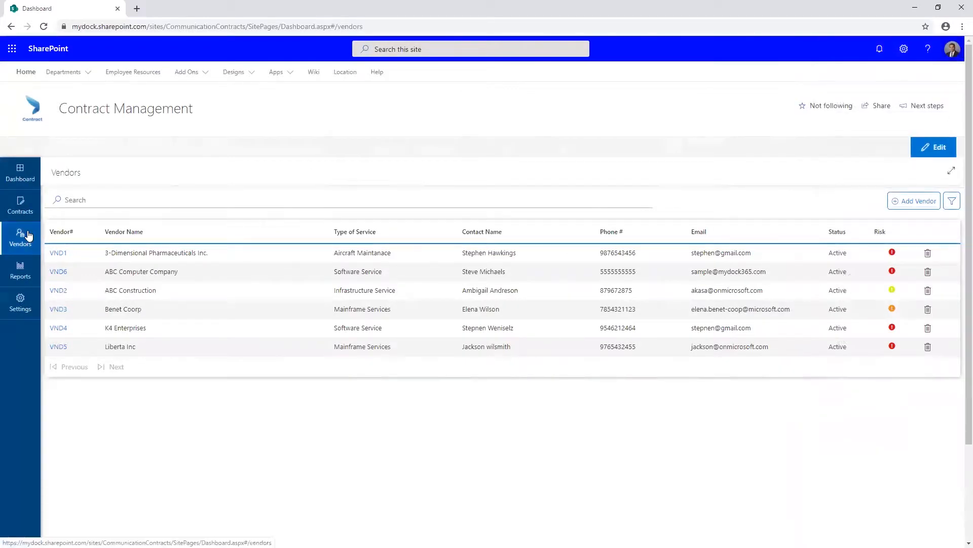
Start a new vendor record named Dock Computer with service type Software Service, and enter the contact's full name.
{"action": "left_click", "coordinate": [896, 202]}
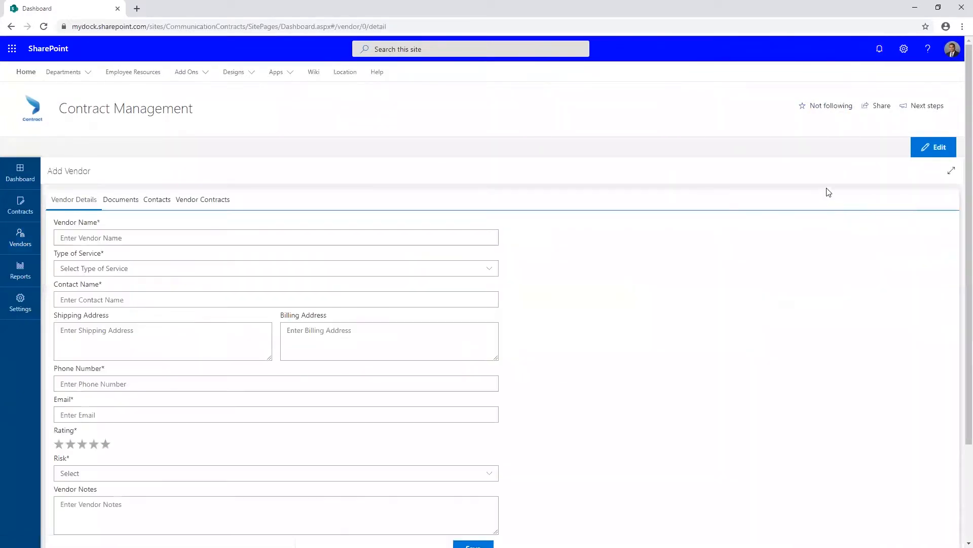
{"action": "left_click", "coordinate": [224, 271]}
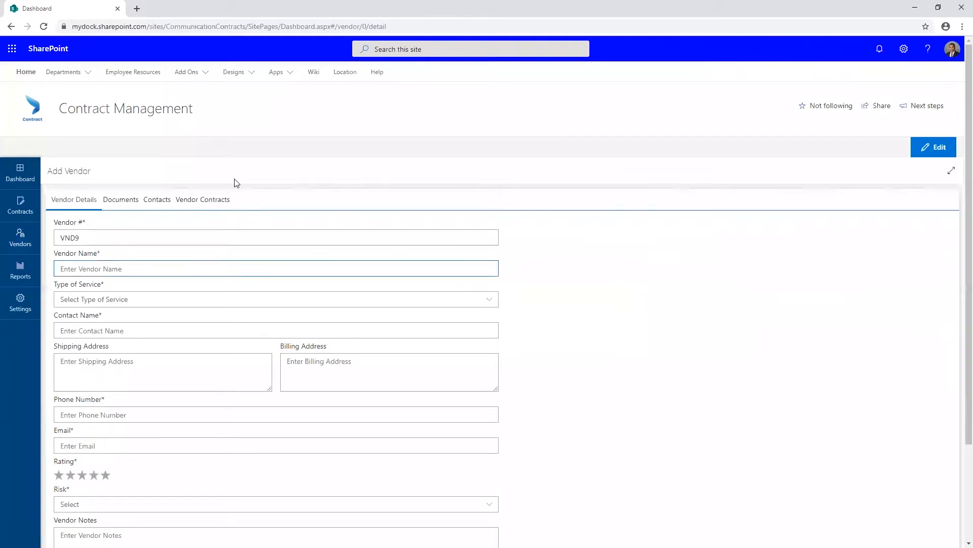
{"action": "type", "text": "Dock Computer"}
{"action": "left_click", "coordinate": [174, 299]}
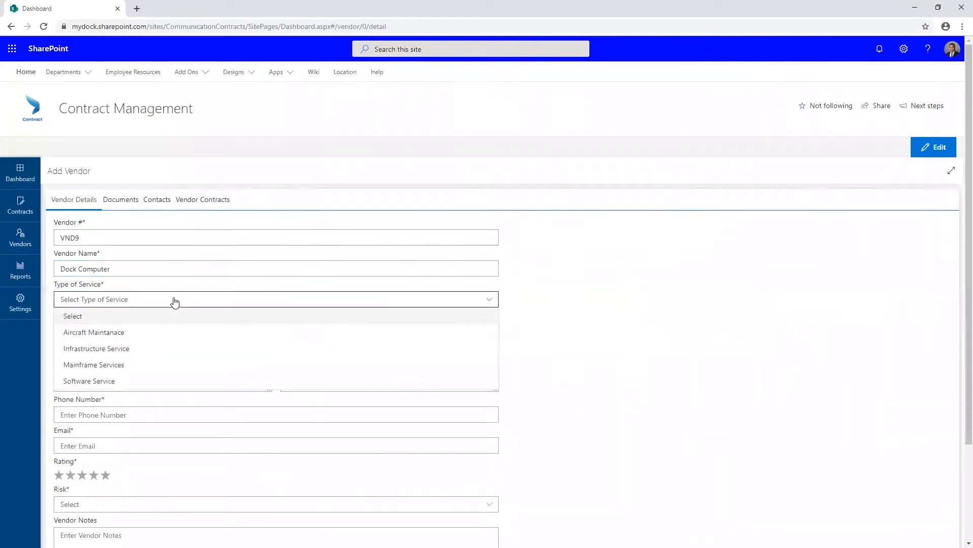
{"action": "left_click", "coordinate": [130, 380]}
{"action": "left_click", "coordinate": [118, 331]}
{"action": "key", "text": "Tab"}
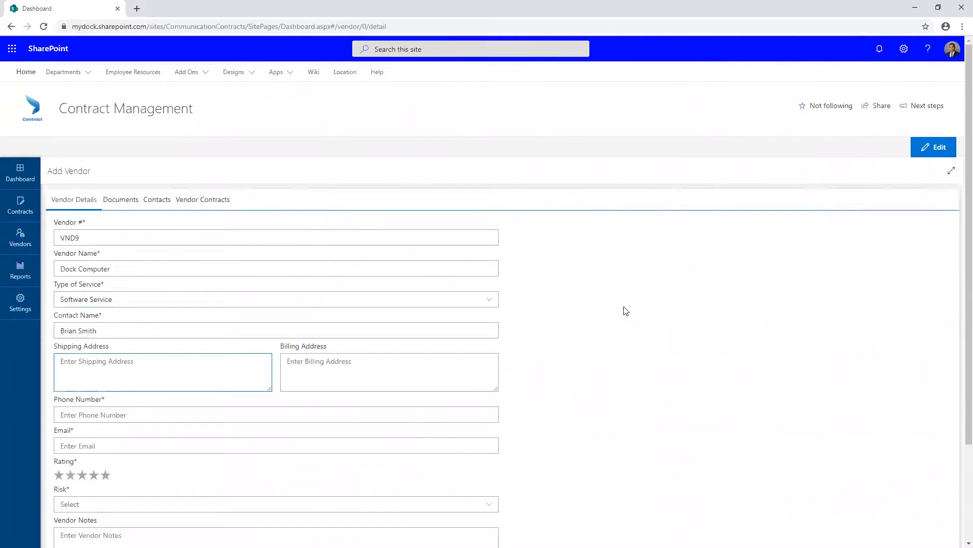
Enter the vendor's two-line shipping address with street, city, state and postal code.
{"action": "key", "text": "Return"}
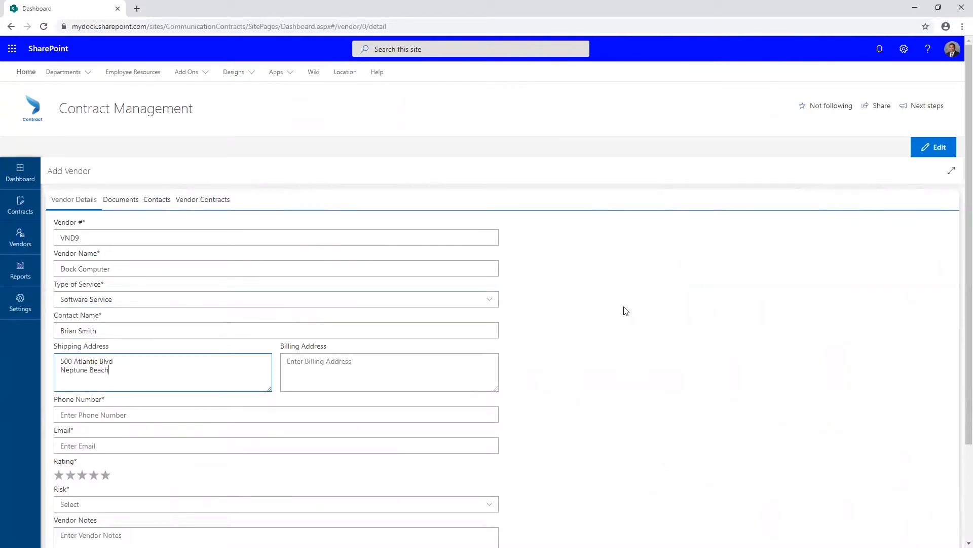
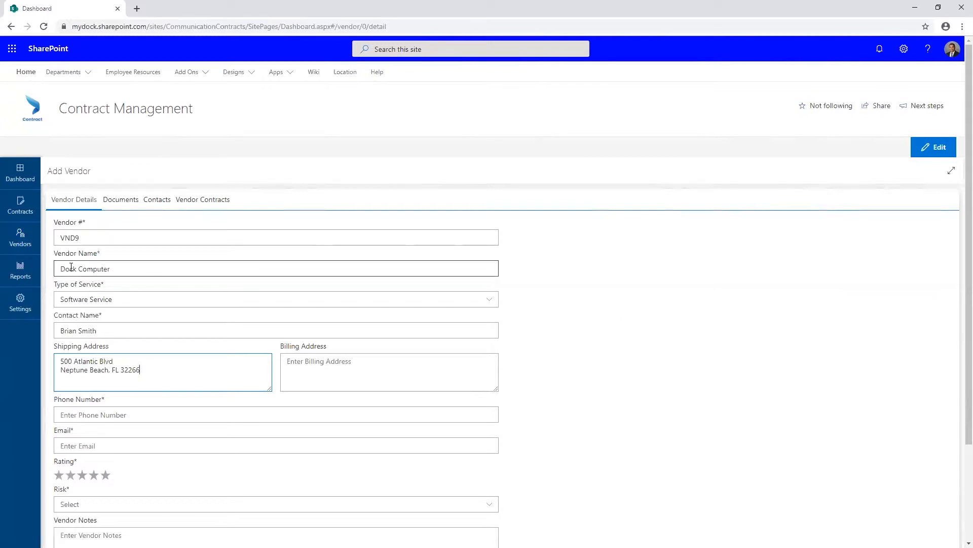
Fill in the vendor's phone number and email address.
{"action": "scroll", "coordinate": [96, 297], "scroll_direction": "down", "scroll_amount": 2}
{"action": "left_click", "coordinate": [125, 314]}
{"action": "type", "text": "5555555555"}
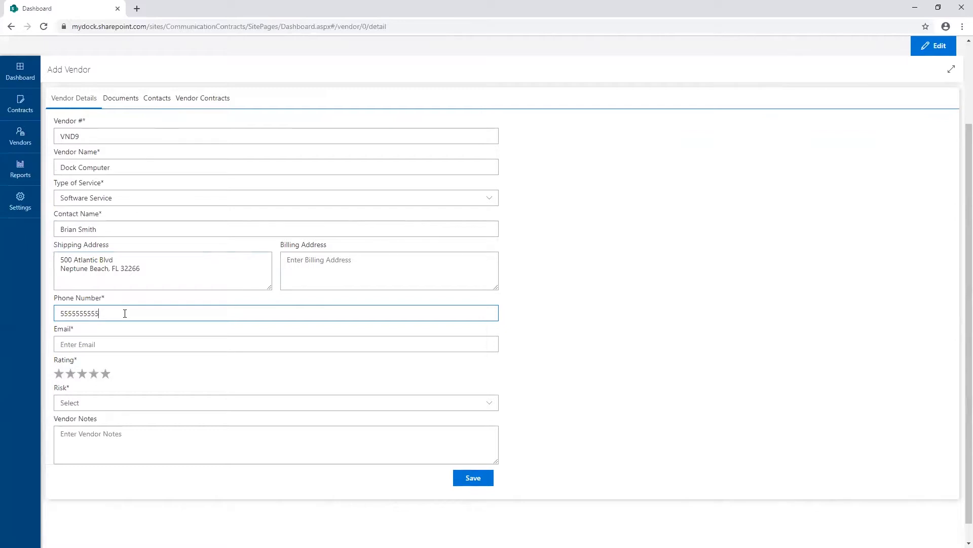
{"action": "key", "text": "Tab"}
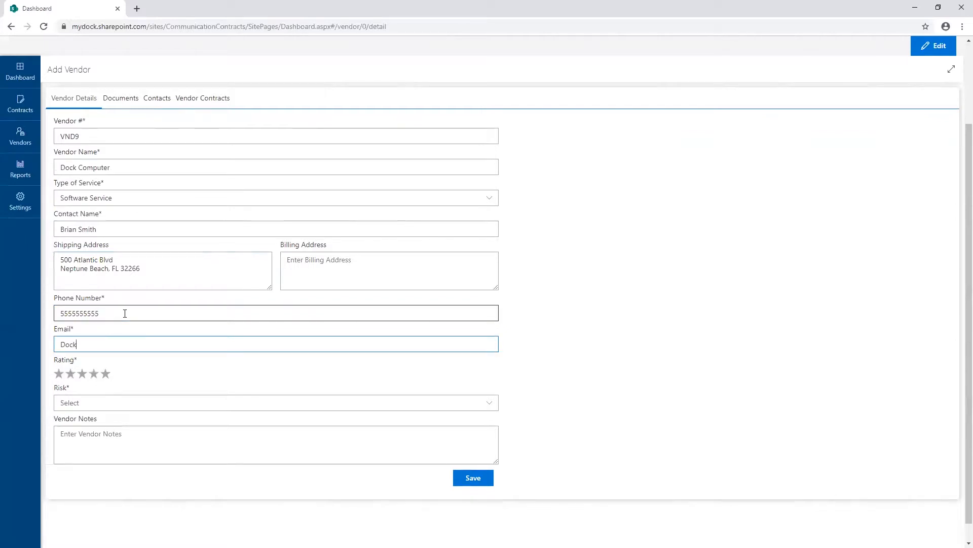
Give the vendor a five-star rating and set its risk to Low.
{"action": "left_click", "coordinate": [74, 375]}
{"action": "left_click", "coordinate": [106, 376]}
{"action": "scroll", "coordinate": [203, 360], "scroll_direction": "down", "scroll_amount": 1}
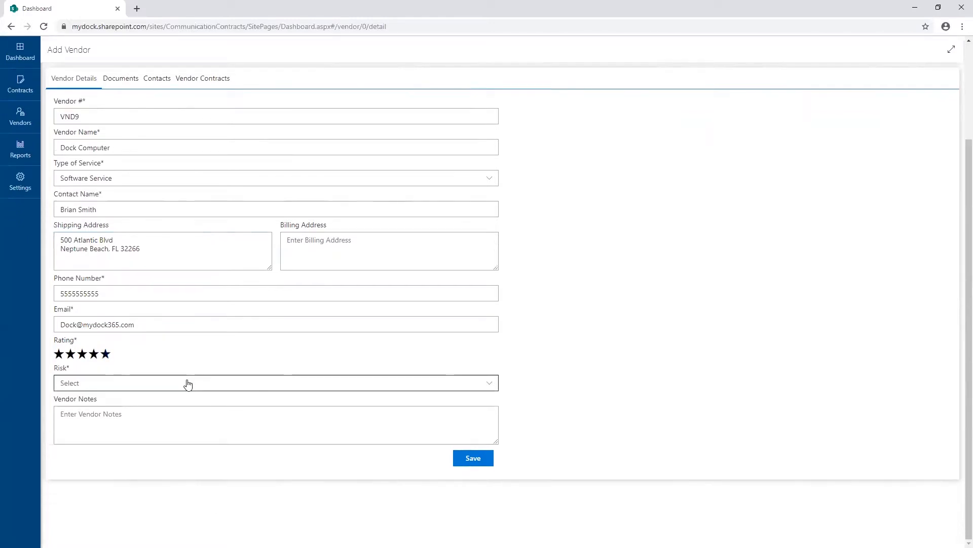
{"action": "left_click", "coordinate": [187, 382]}
{"action": "left_click", "coordinate": [92, 431]}
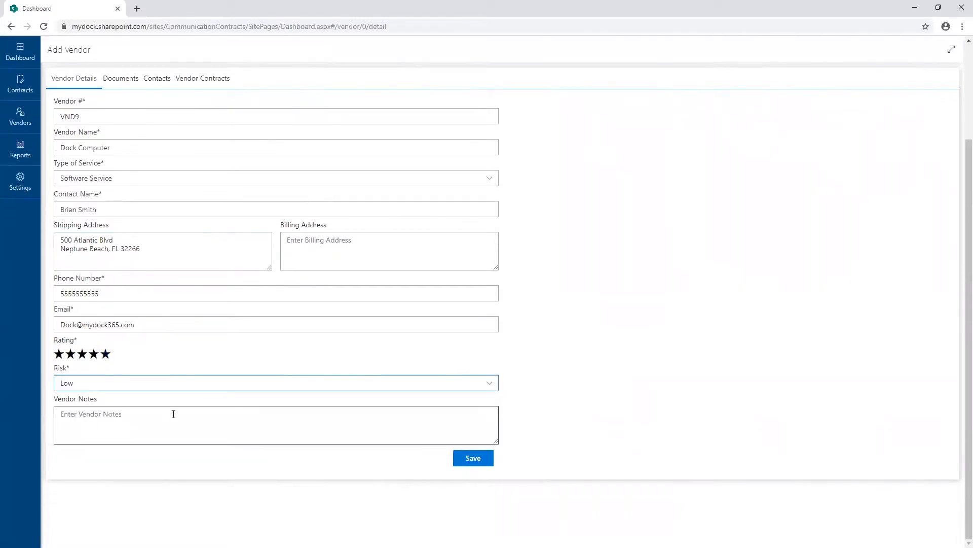
Add the vendor note "This is a very good vendor" and save the vendor.
{"action": "left_click", "coordinate": [166, 412]}
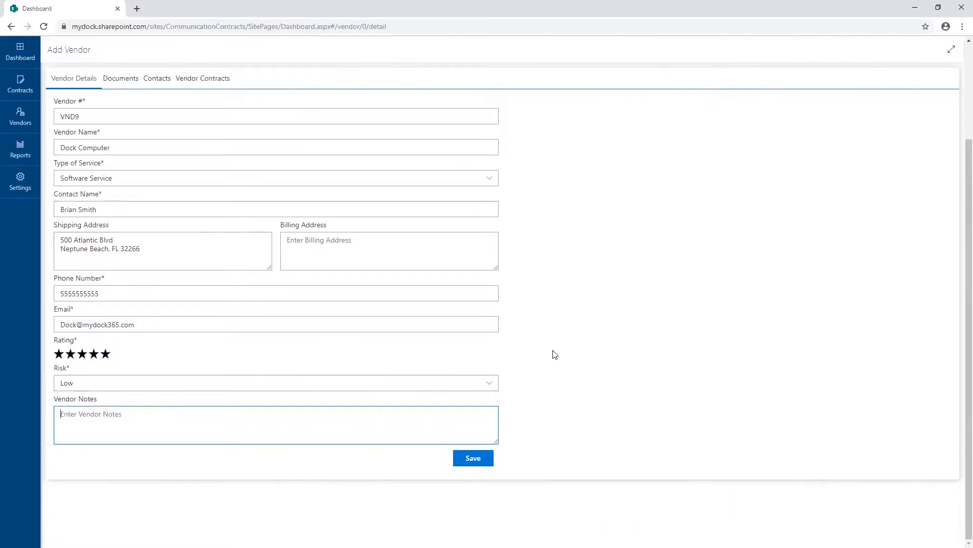
{"action": "type", "text": "This is a very good vendor"}
{"action": "left_click", "coordinate": [480, 458]}
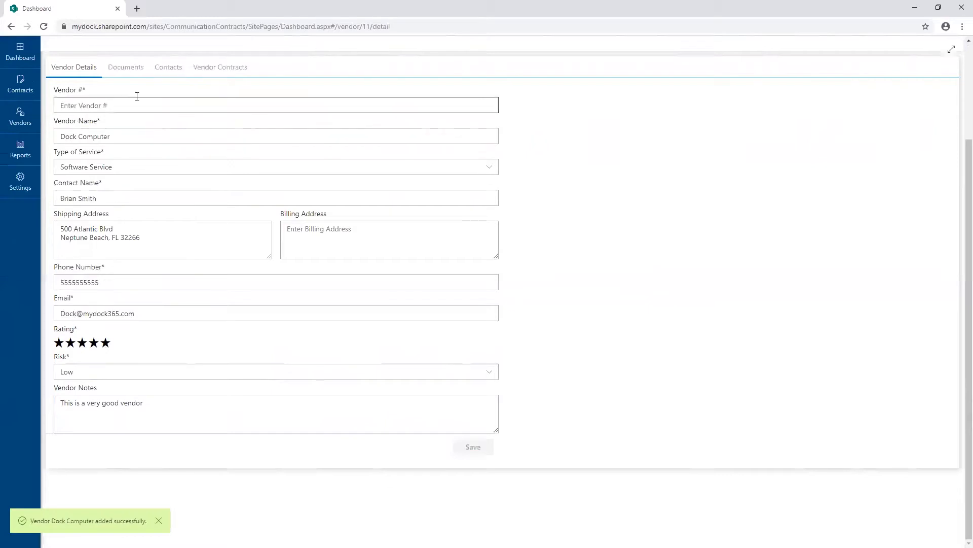
Attach the Zoom Word file from the Desktop to the Dock Computer vendor's documents.
{"action": "left_click", "coordinate": [135, 84]}
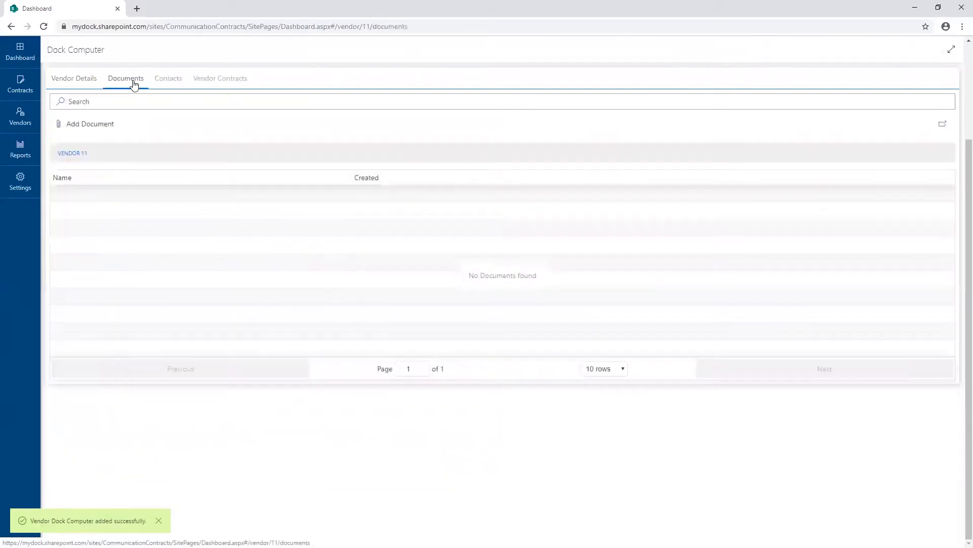
{"action": "left_click", "coordinate": [84, 125]}
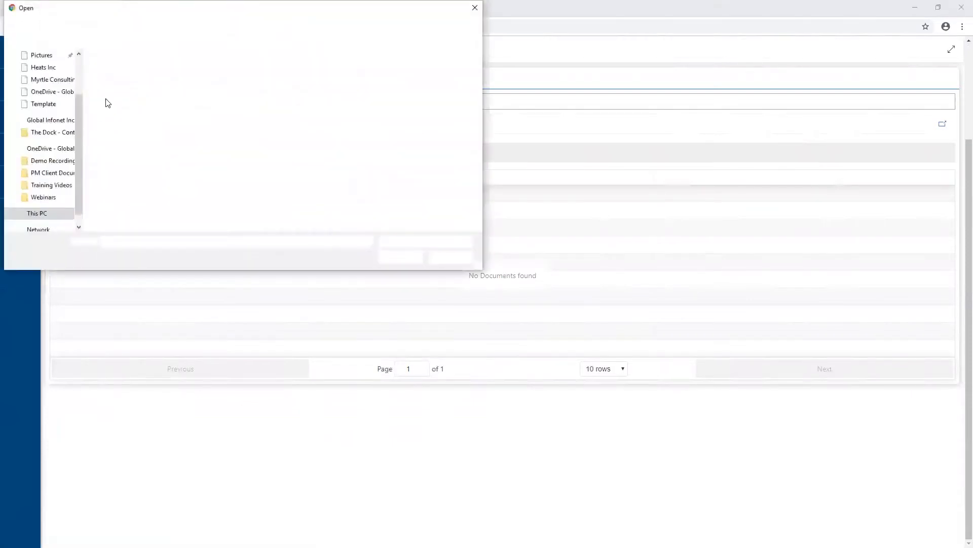
{"action": "left_click", "coordinate": [113, 177]}
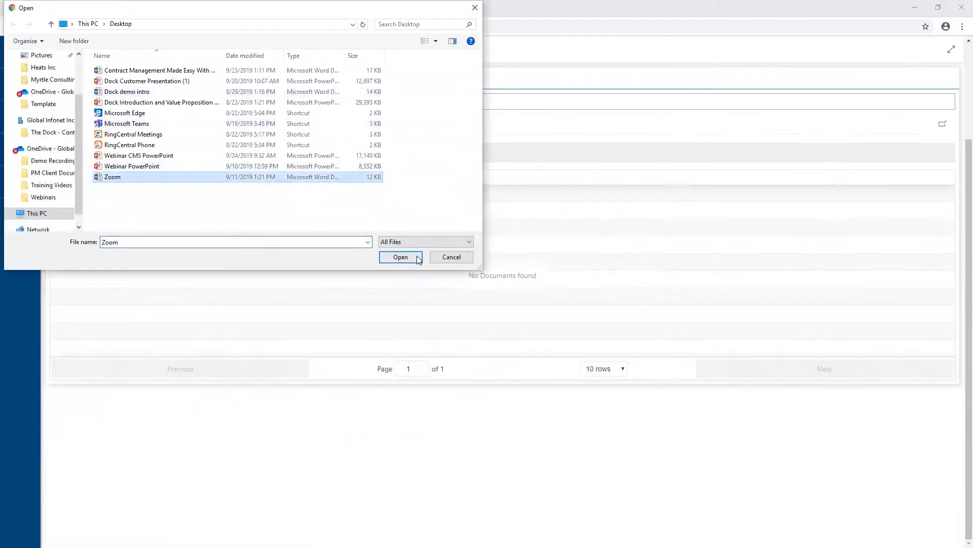
{"action": "left_click", "coordinate": [400, 257]}
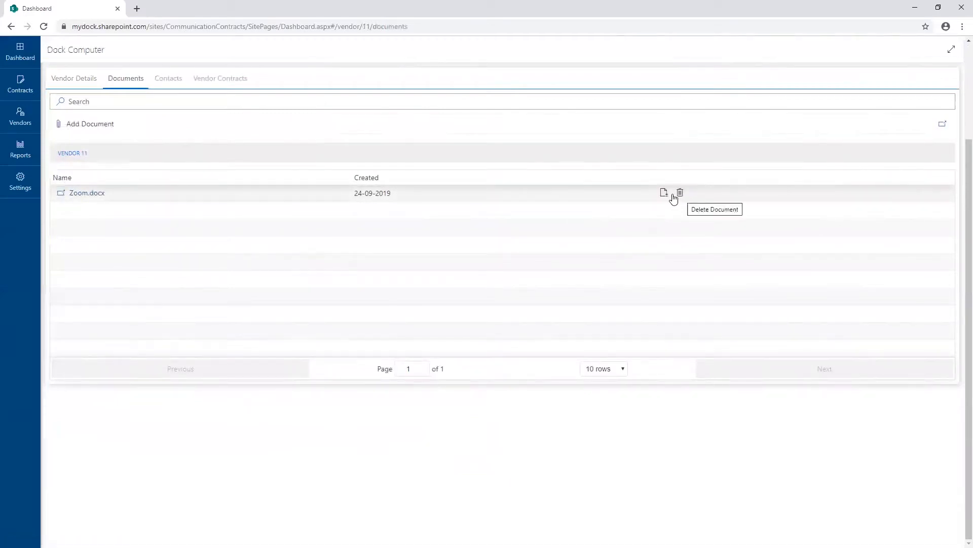
Start a new contact for the Dock Computer vendor and enter the contact's full name.
{"action": "left_click", "coordinate": [166, 98]}
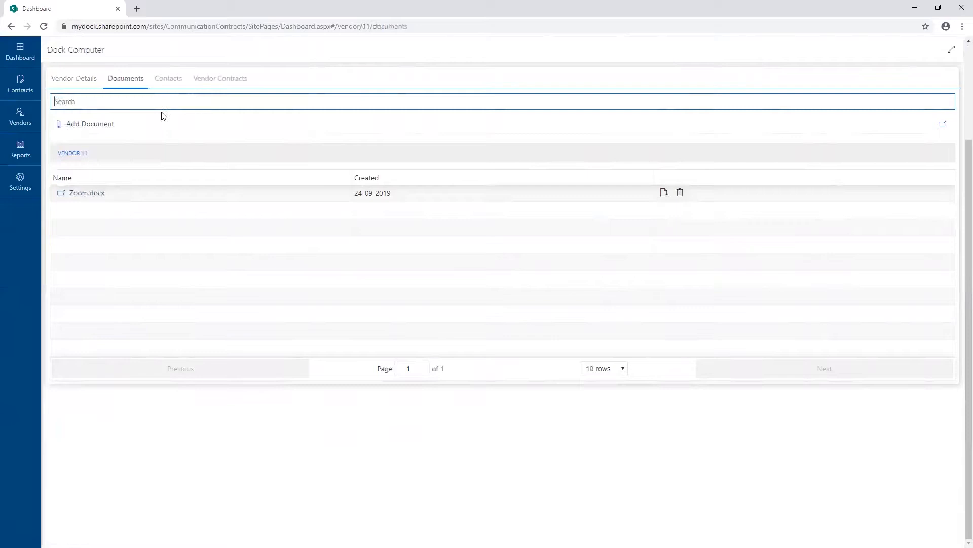
{"action": "left_click", "coordinate": [172, 83]}
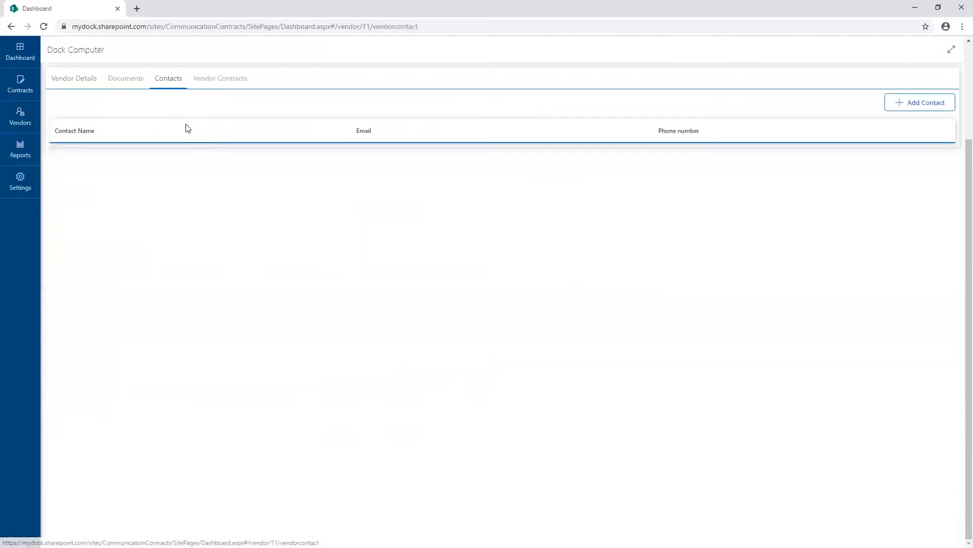
{"action": "left_click", "coordinate": [923, 104]}
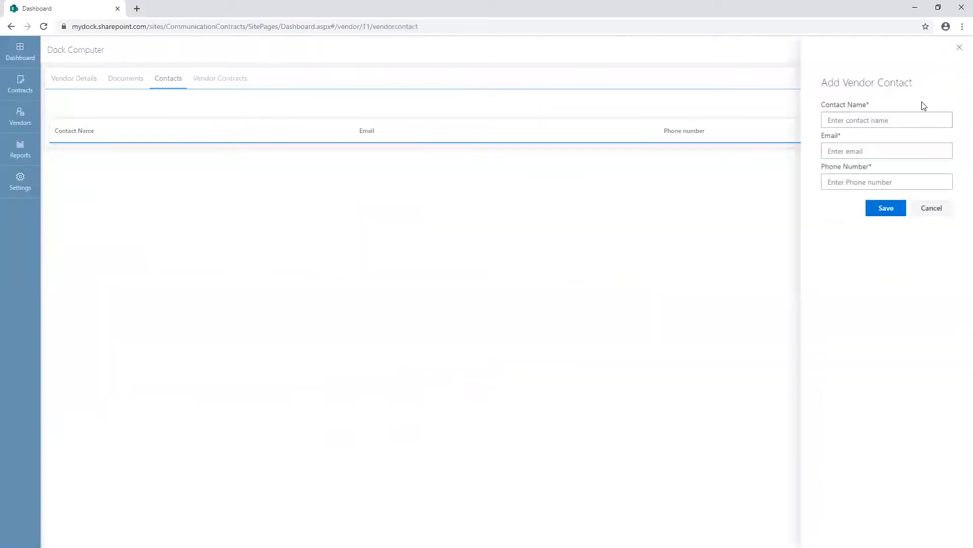
{"action": "left_click", "coordinate": [855, 126]}
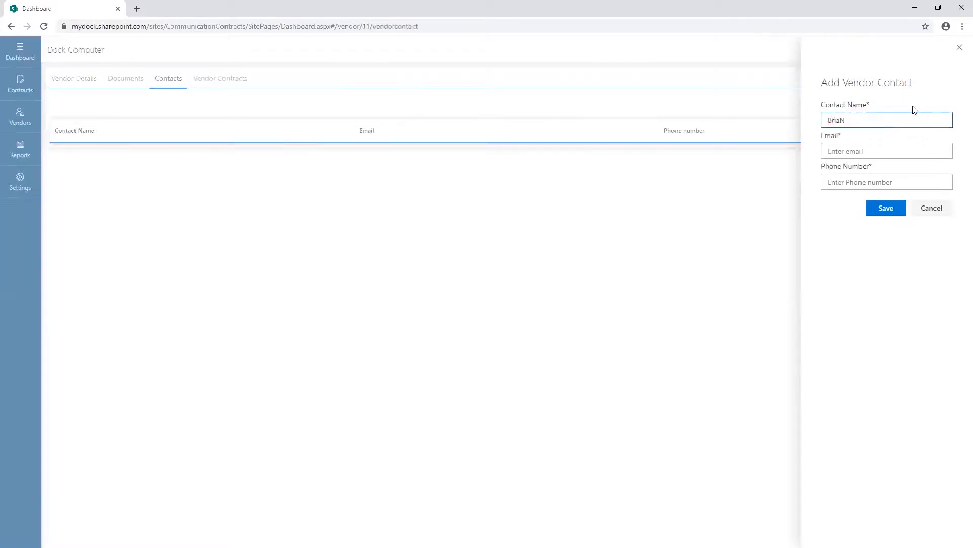
{"action": "key", "text": "Tab"}
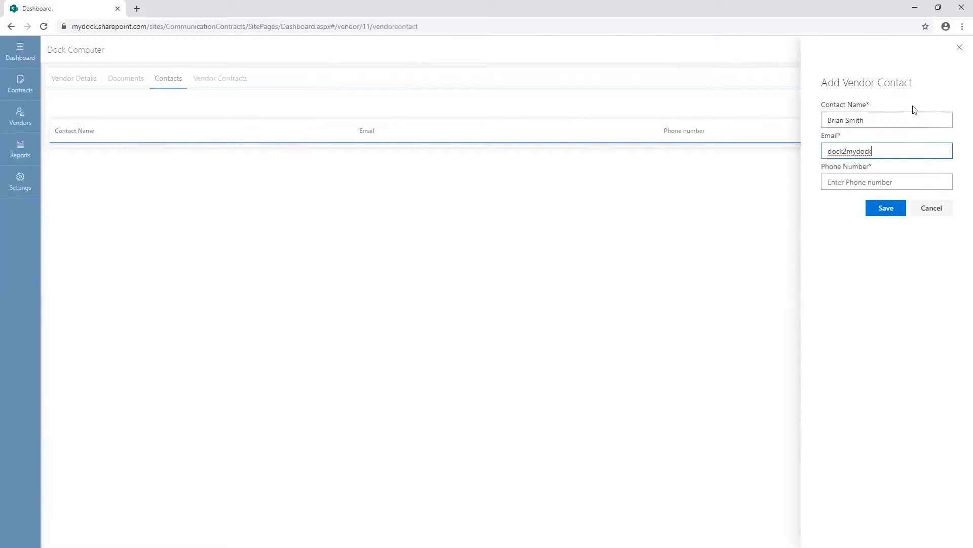
Fill in the new vendor contact's email and phone number, and save the contact.
{"action": "left_click", "coordinate": [855, 178]}
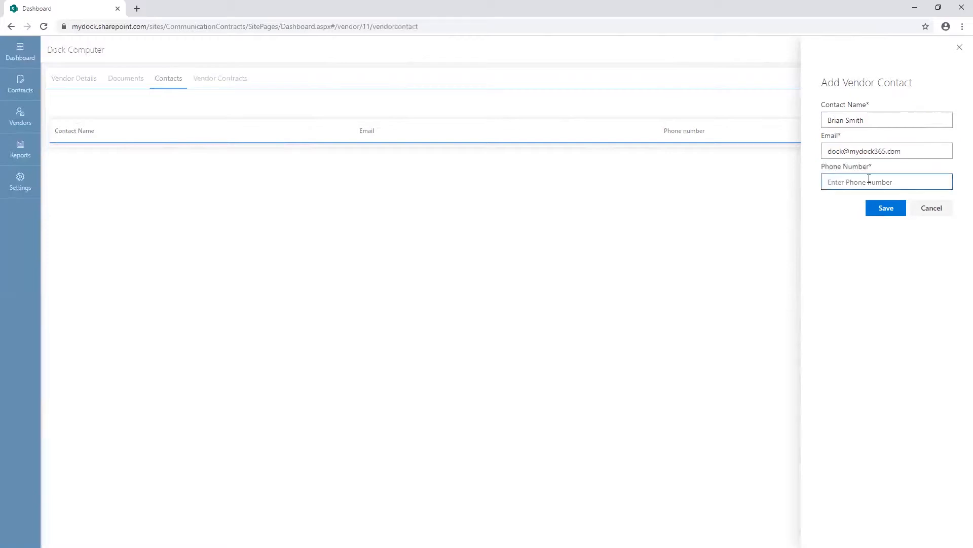
{"action": "type", "text": "555555555"}
{"action": "left_click", "coordinate": [880, 207]}
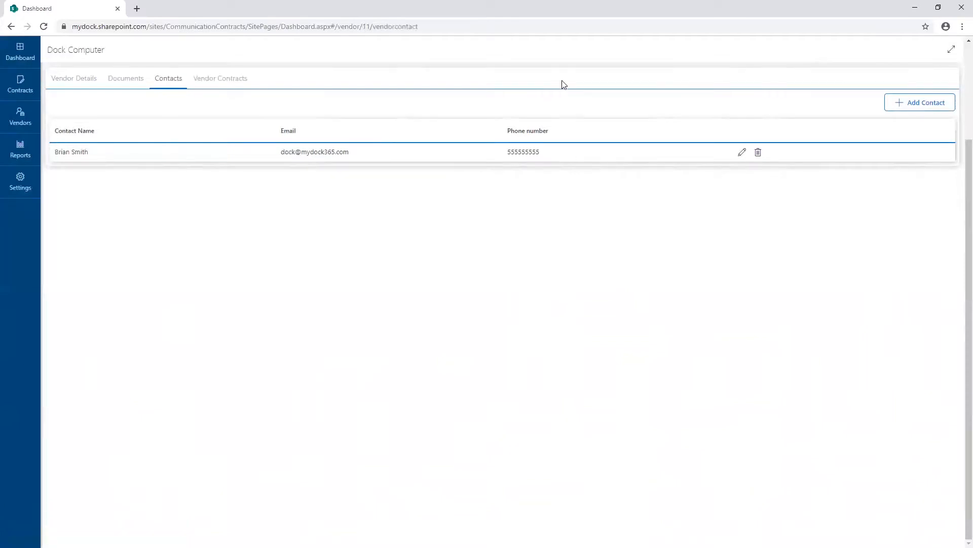
View the vendor's contracts, and start a new contract named Computer Purchasing from the contracts list.
{"action": "left_click", "coordinate": [244, 81]}
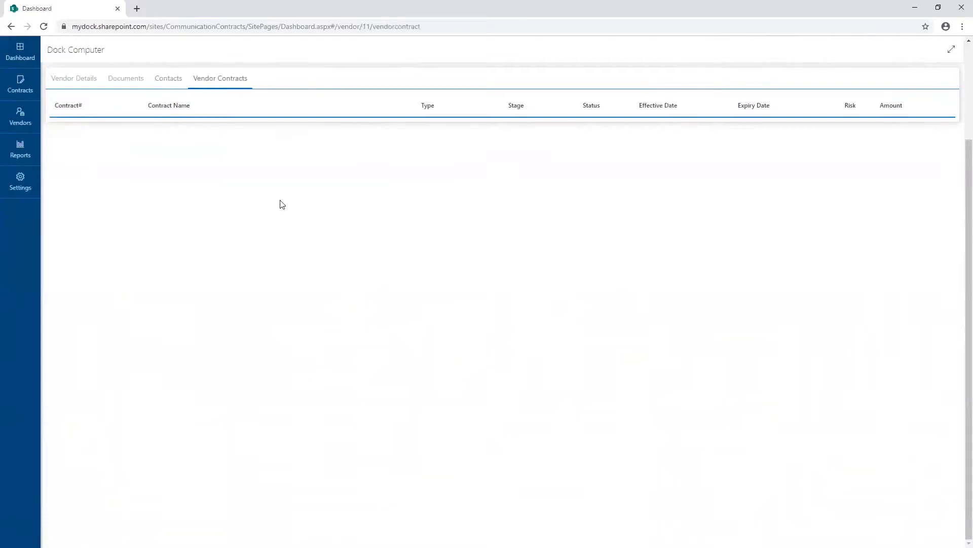
{"action": "left_click", "coordinate": [22, 90]}
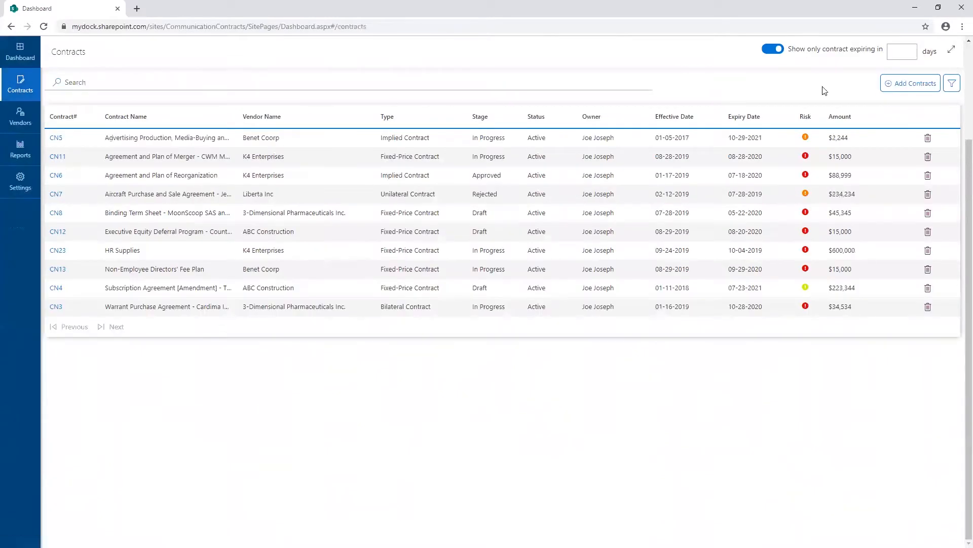
{"action": "scroll", "coordinate": [24, 90], "scroll_direction": "up", "scroll_amount": 2}
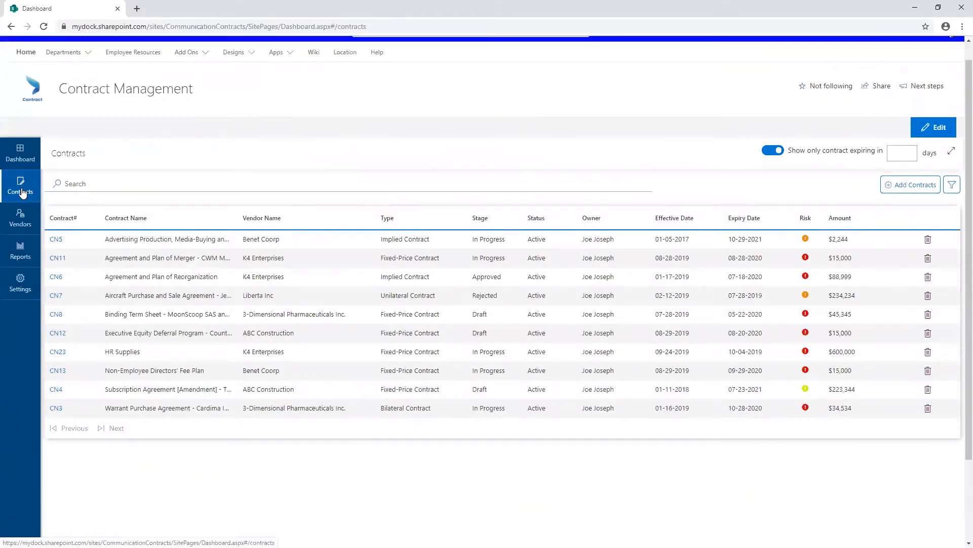
{"action": "left_click", "coordinate": [899, 184]}
{"action": "left_click", "coordinate": [123, 221]}
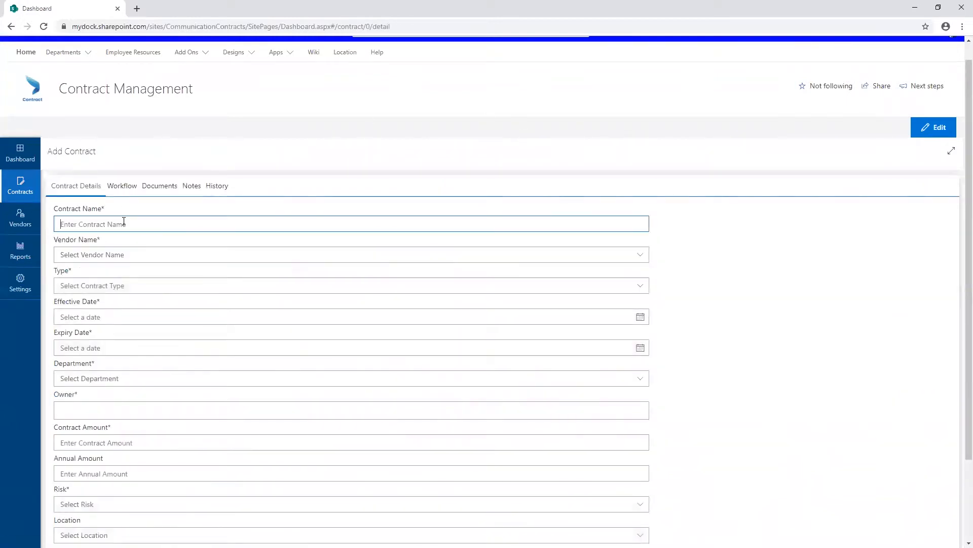
{"action": "type", "text": "Computer purchasing"}
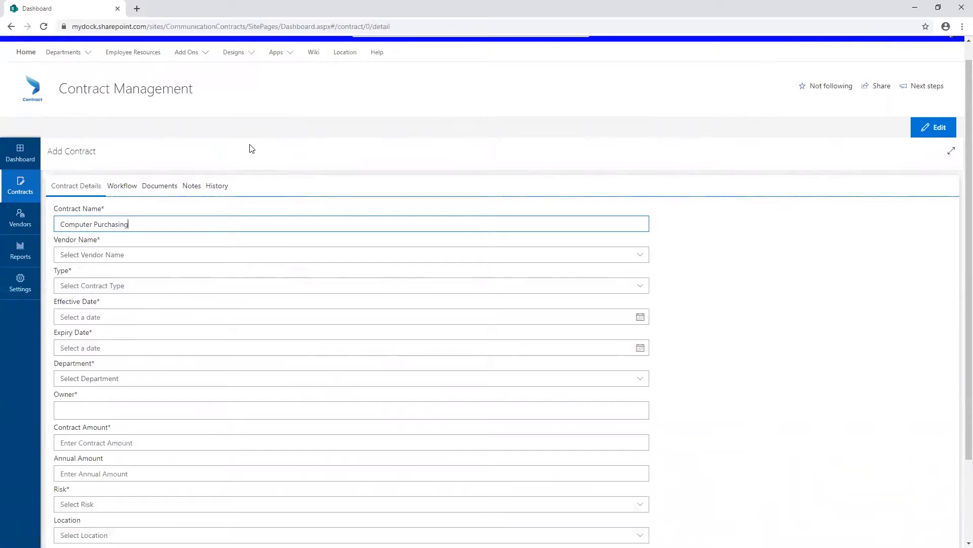
Set the new contract's vendor to Dock Computer and its type to Fixed-Price Contract.
{"action": "left_click", "coordinate": [93, 258]}
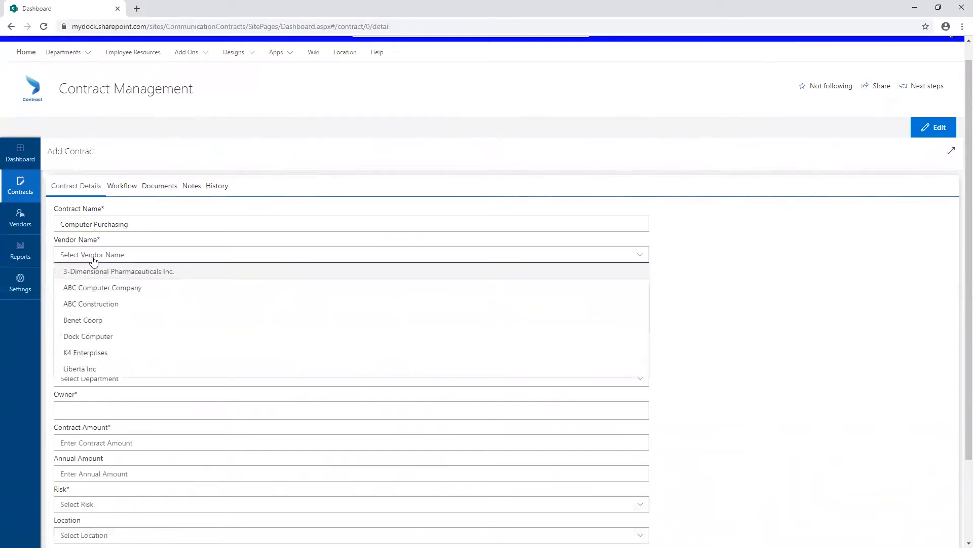
{"action": "left_click", "coordinate": [83, 338]}
{"action": "left_click", "coordinate": [111, 288]}
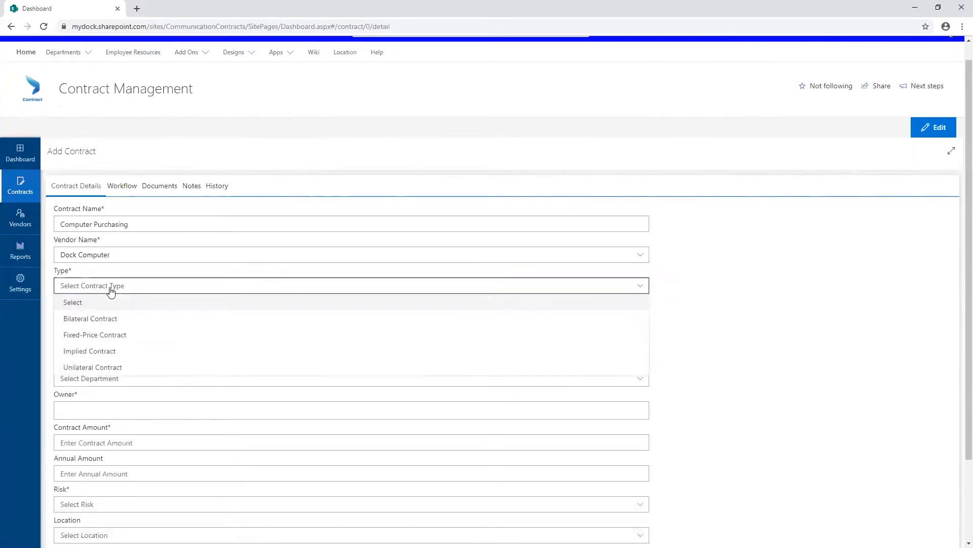
{"action": "left_click", "coordinate": [113, 339]}
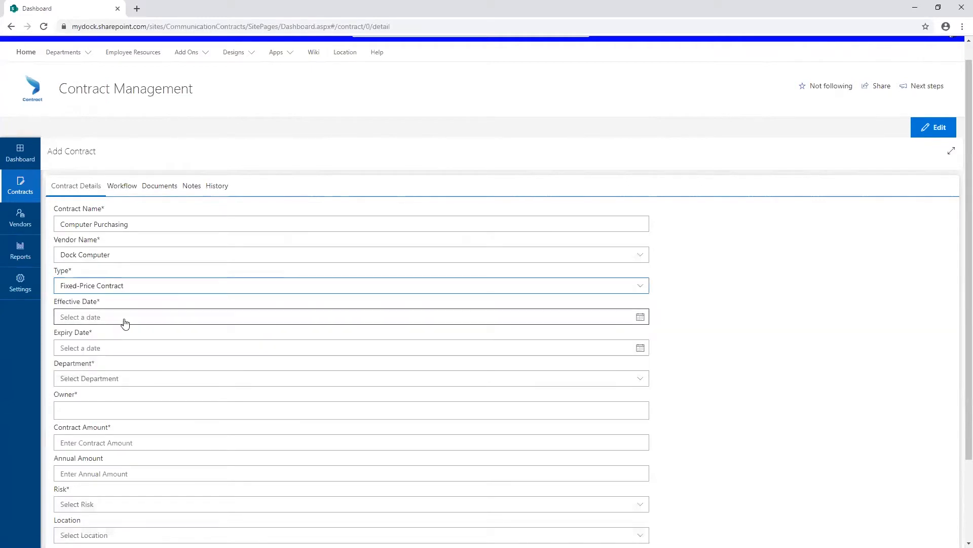
Set the contract's effective date to September 24, 2019 and its expiry date to September 24, 2020.
{"action": "left_click", "coordinate": [126, 321]}
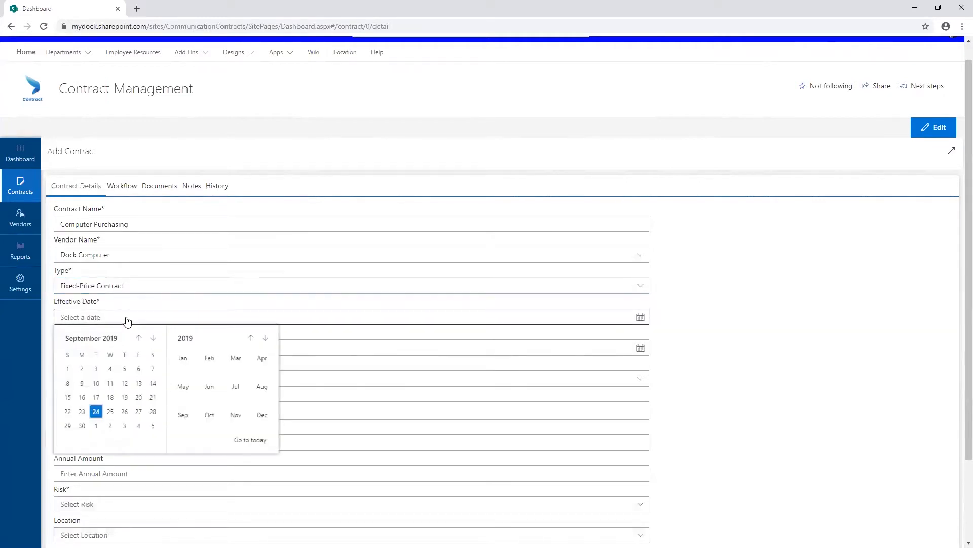
{"action": "left_click", "coordinate": [96, 411]}
{"action": "left_click", "coordinate": [109, 351]}
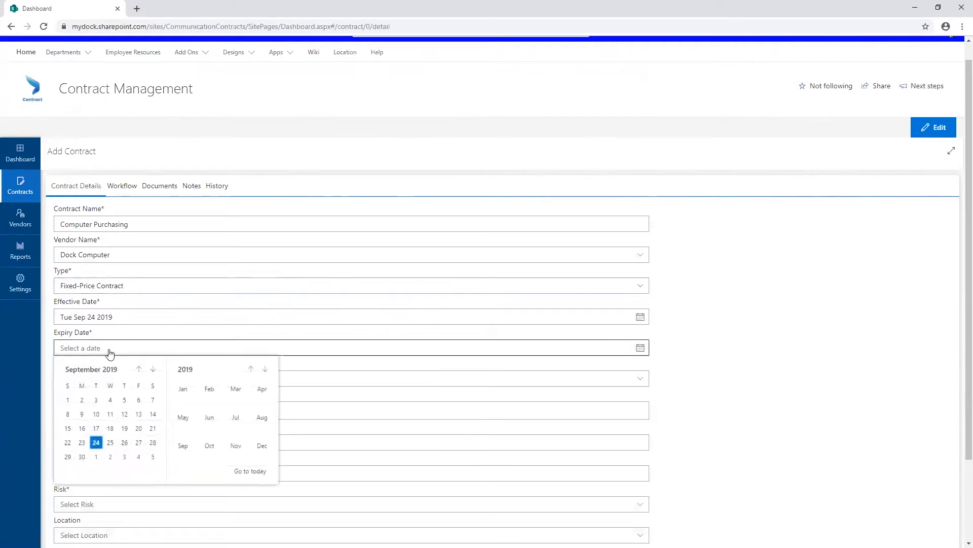
{"action": "left_click", "coordinate": [265, 369]}
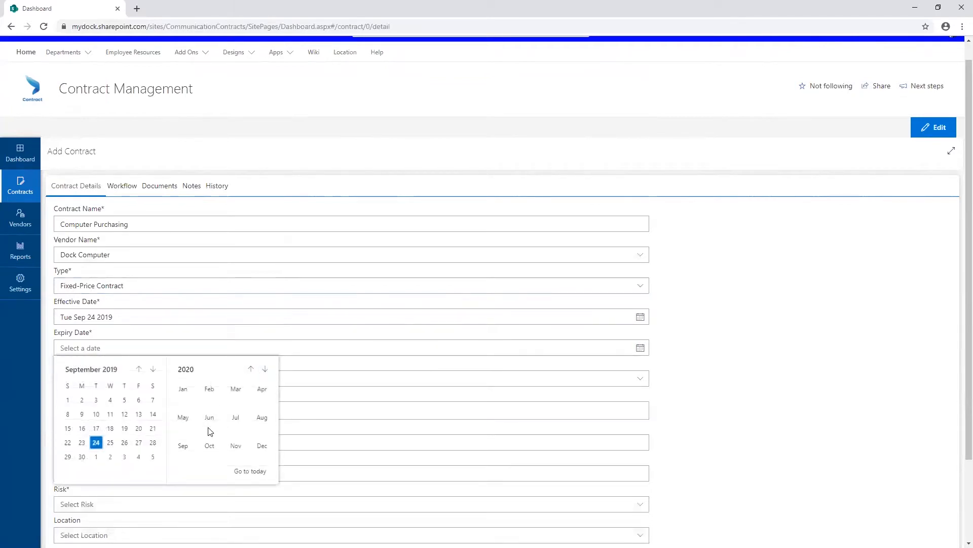
{"action": "left_click", "coordinate": [187, 446]}
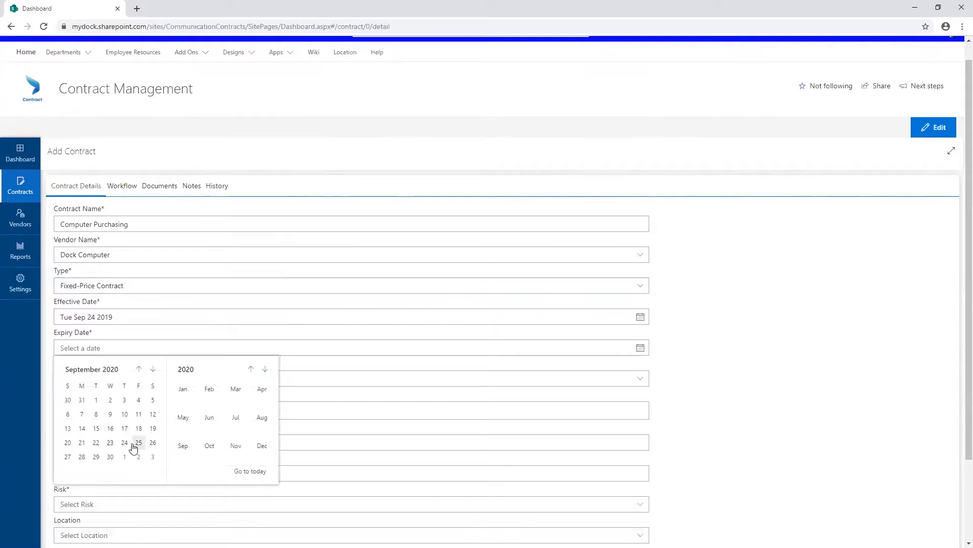
{"action": "left_click", "coordinate": [126, 446]}
Assign the contract to the IT Department and choose the suggested person as its owner.
{"action": "left_click", "coordinate": [140, 379]}
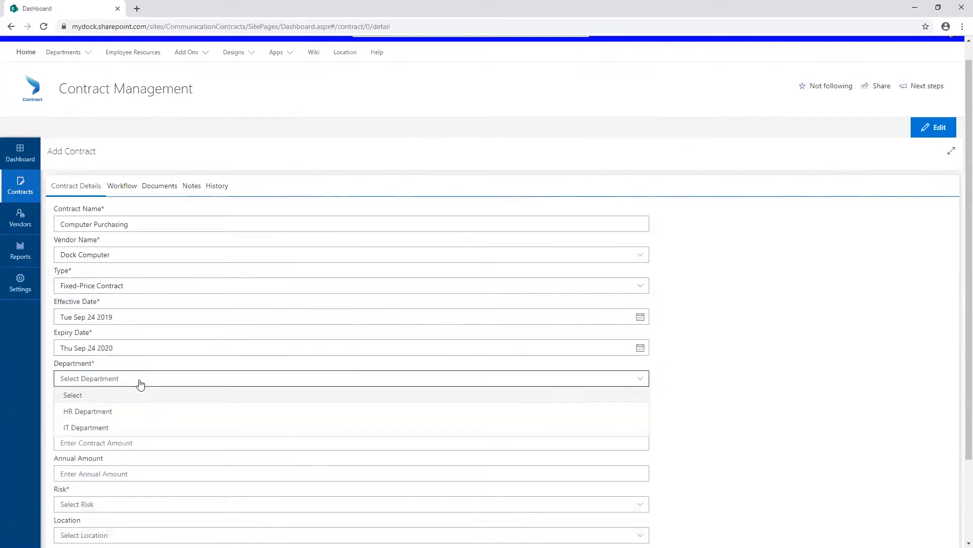
{"action": "left_click", "coordinate": [100, 428]}
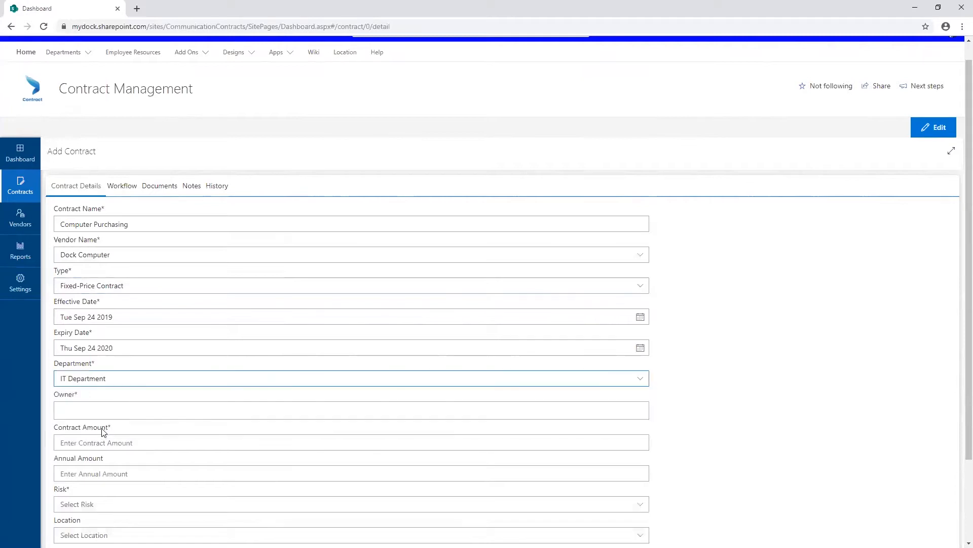
{"action": "left_click", "coordinate": [121, 405]}
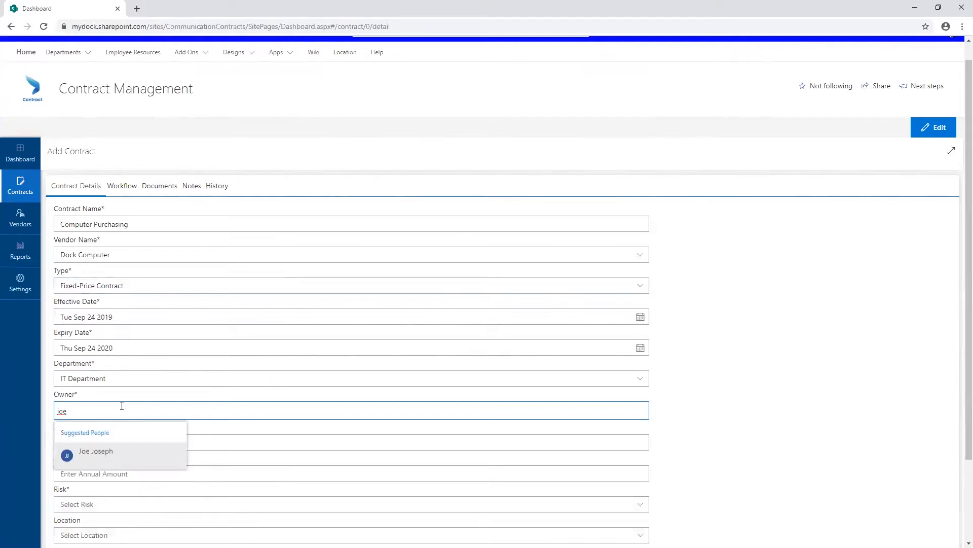
{"action": "key", "text": "Return"}
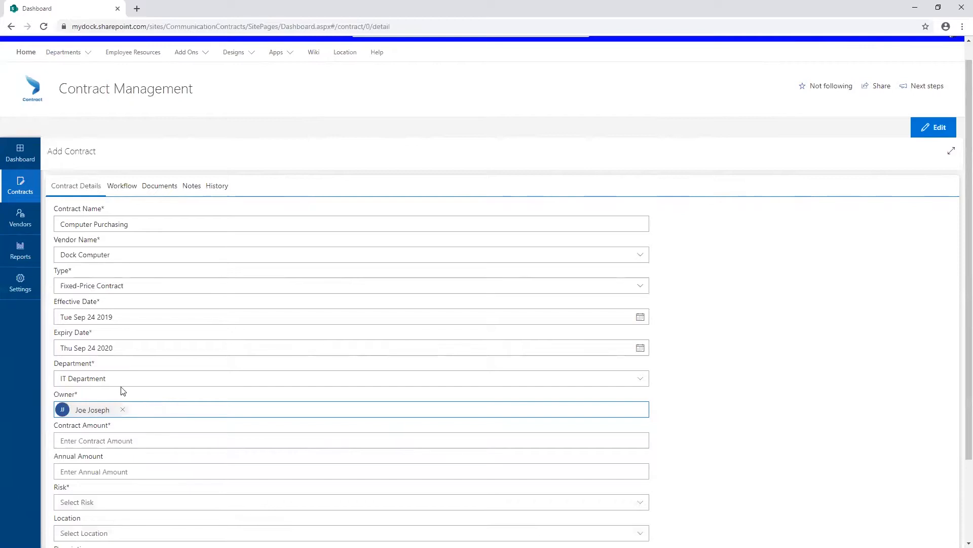
Set both the contract amount and the annual amount to 15,000.
{"action": "left_click", "coordinate": [111, 437]}
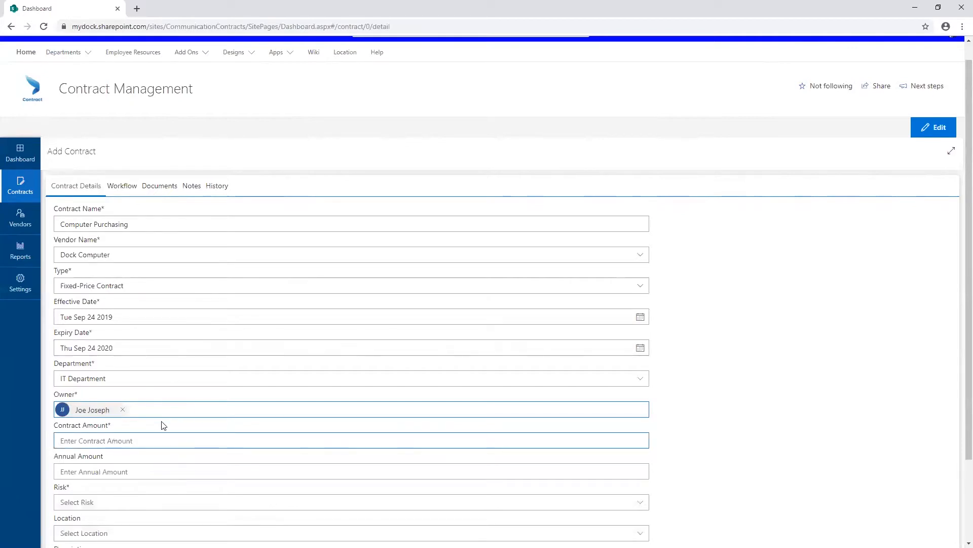
{"action": "type", "text": "15,000"}
{"action": "key", "text": "Tab"}
{"action": "type", "text": "15,000"}
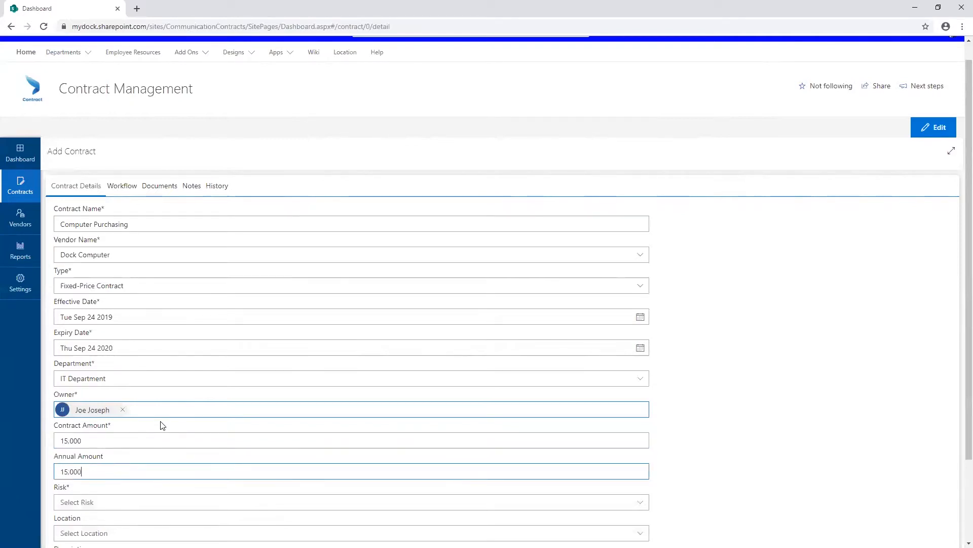
Set the contract's risk to Low and its location to California.
{"action": "scroll", "coordinate": [163, 425], "scroll_direction": "down", "scroll_amount": 2}
{"action": "left_click", "coordinate": [165, 407]}
{"action": "left_click", "coordinate": [113, 449]}
{"action": "left_click", "coordinate": [118, 438]}
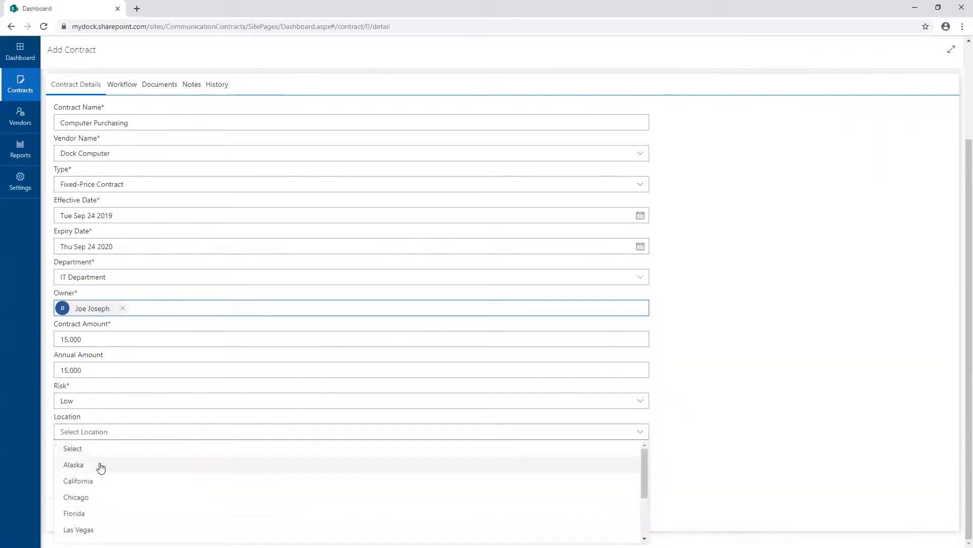
{"action": "left_click", "coordinate": [87, 481]}
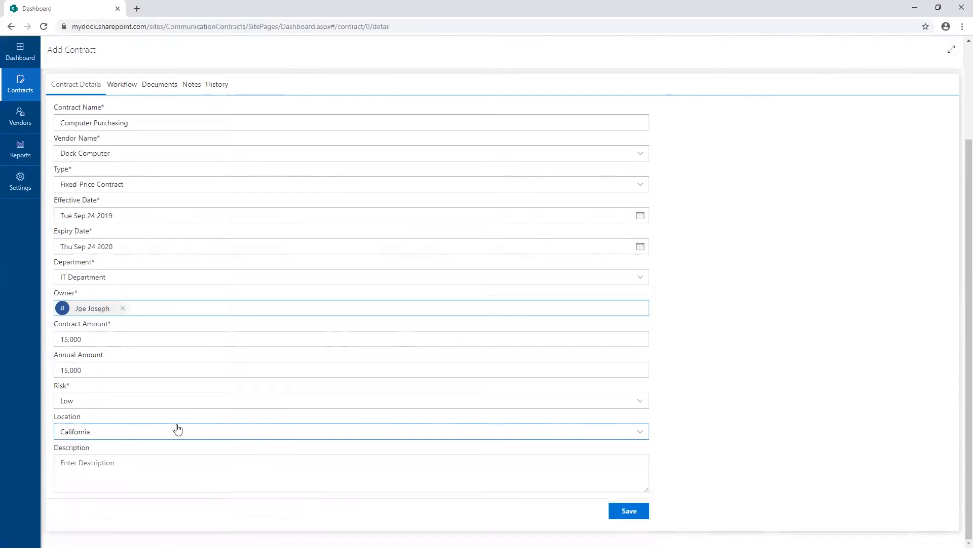
Save the contract with an empty description, and dismiss the workflow template selection after viewing the other templates.
{"action": "left_click", "coordinate": [158, 469]}
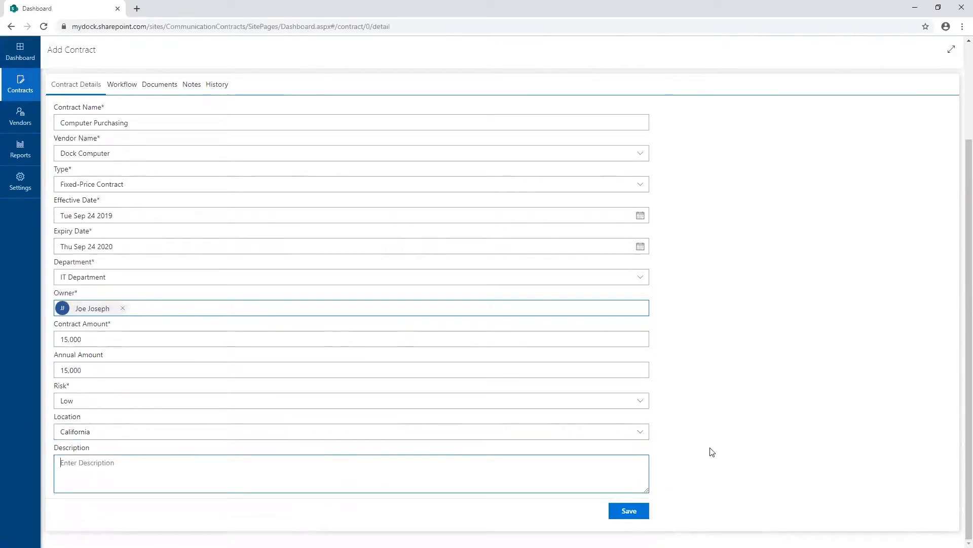
{"action": "left_click", "coordinate": [643, 511]}
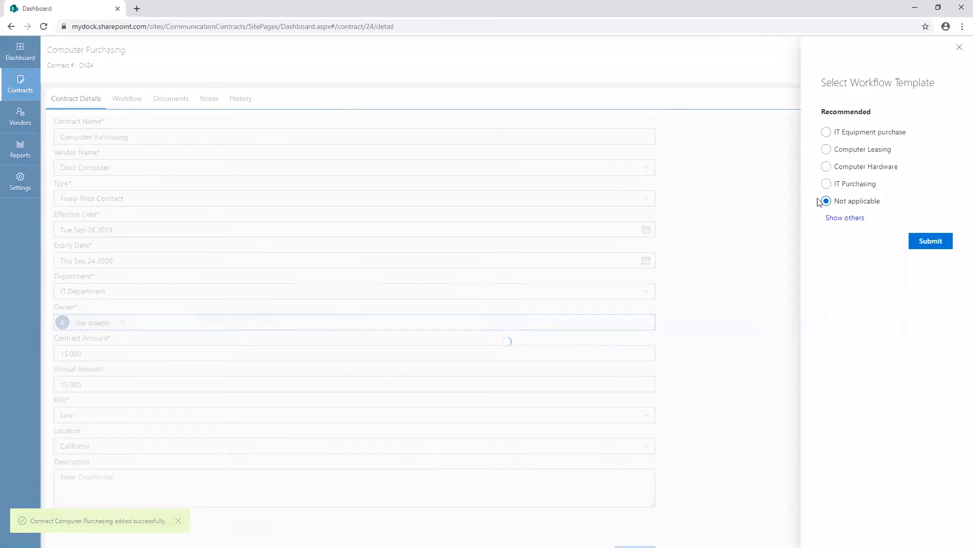
{"action": "left_click", "coordinate": [853, 218]}
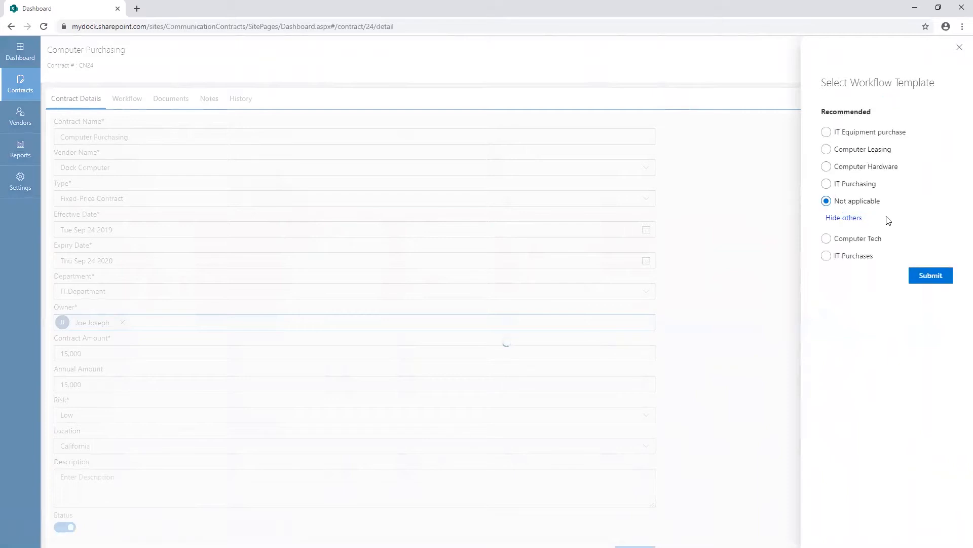
{"action": "left_click", "coordinate": [959, 49]}
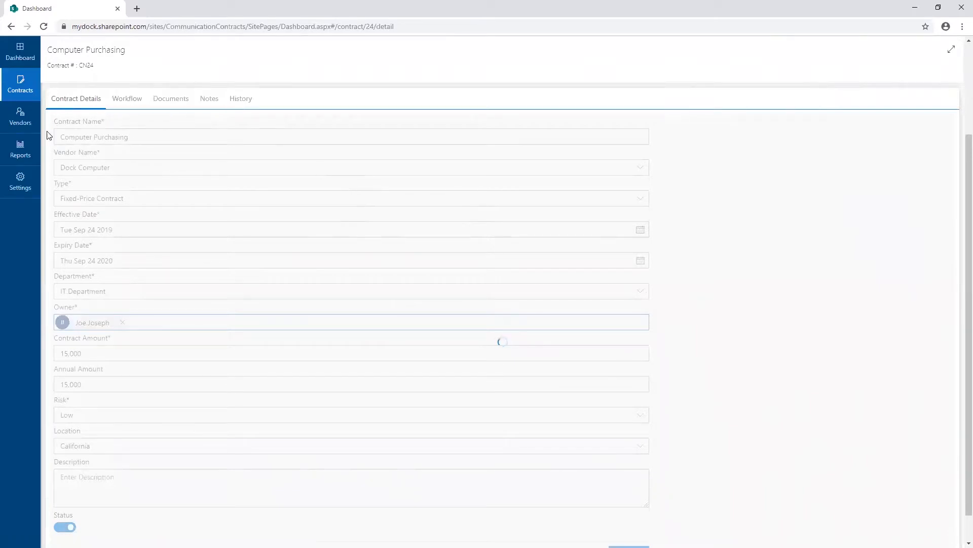
Start a new workflow template in the settings and title it Computer Purchasing.
{"action": "left_click", "coordinate": [19, 187]}
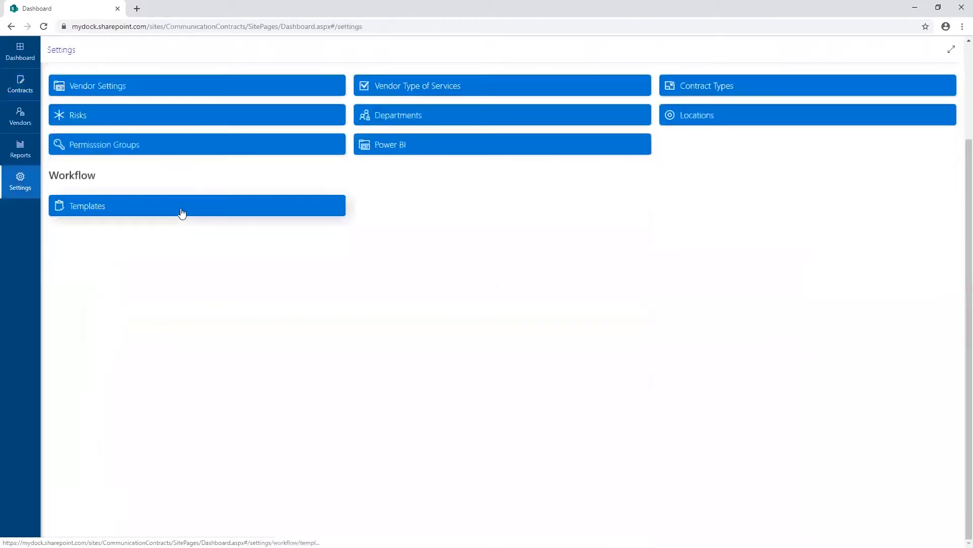
{"action": "left_click", "coordinate": [76, 208]}
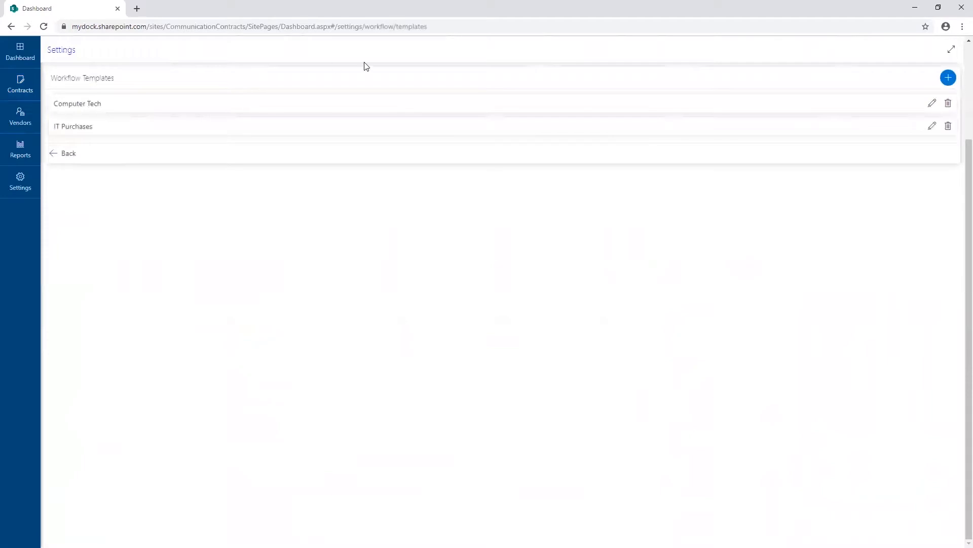
{"action": "left_click", "coordinate": [949, 78]}
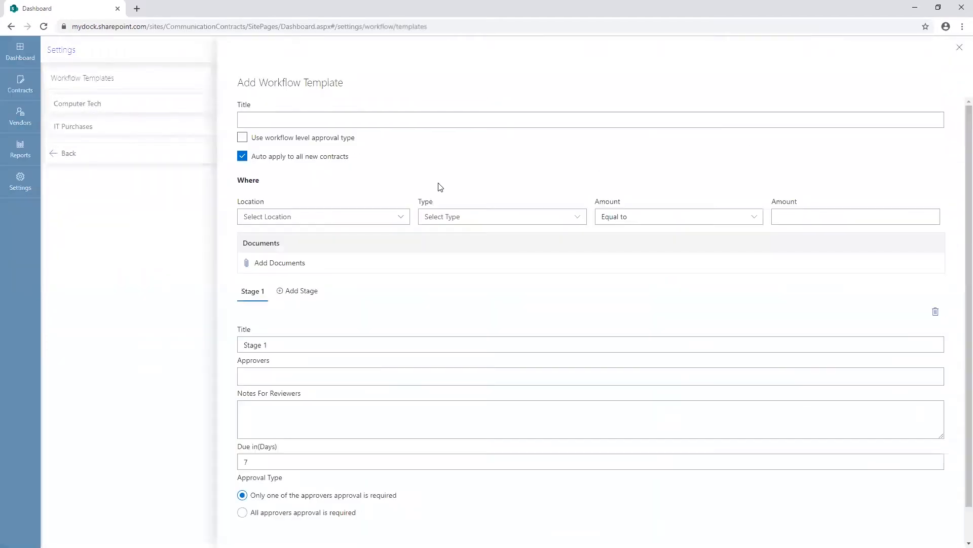
{"action": "left_click", "coordinate": [409, 122]}
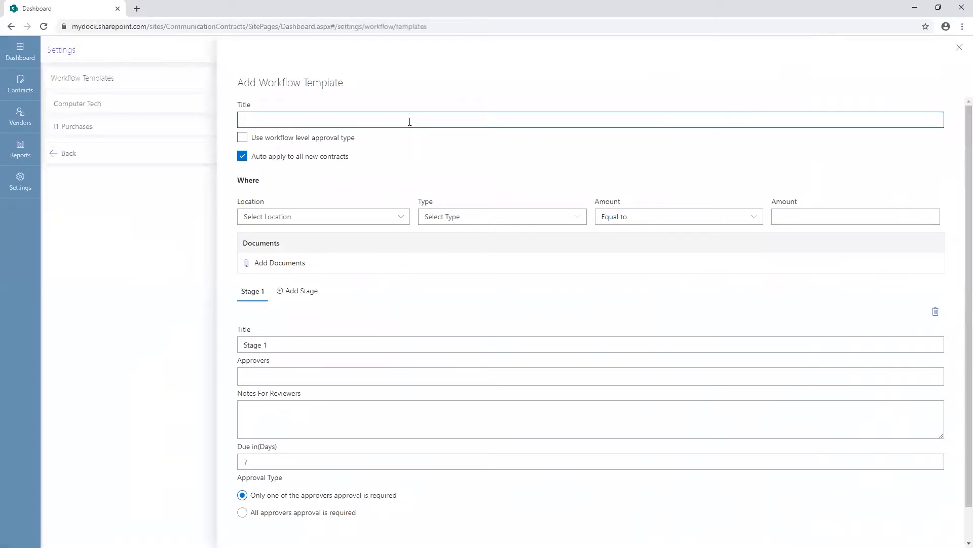
{"action": "type", "text": "Computer Purchasing"}
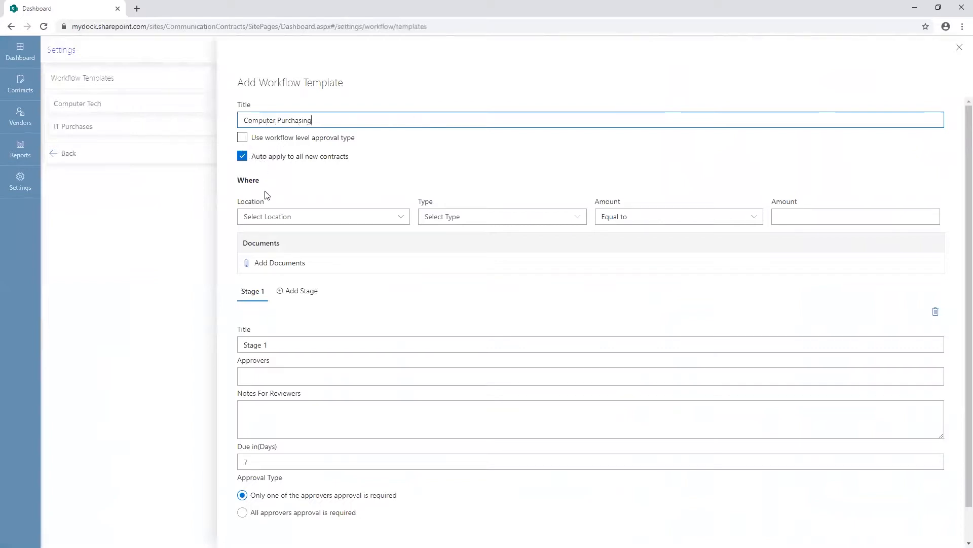
Examine the location, type and amount conditions available for automatically applying the template to new contracts.
{"action": "left_click", "coordinate": [295, 215]}
{"action": "left_click", "coordinate": [307, 217]}
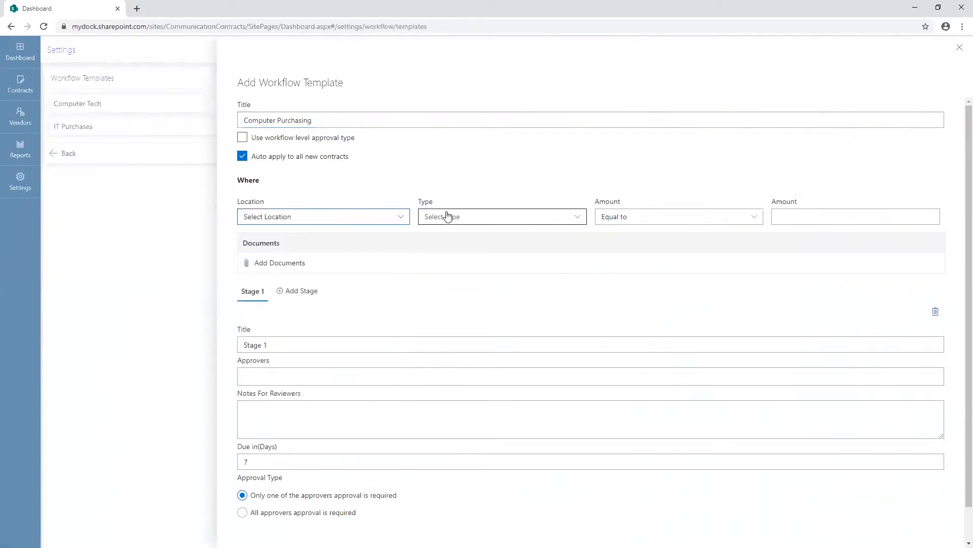
{"action": "left_click", "coordinate": [446, 218]}
{"action": "left_click", "coordinate": [466, 219]}
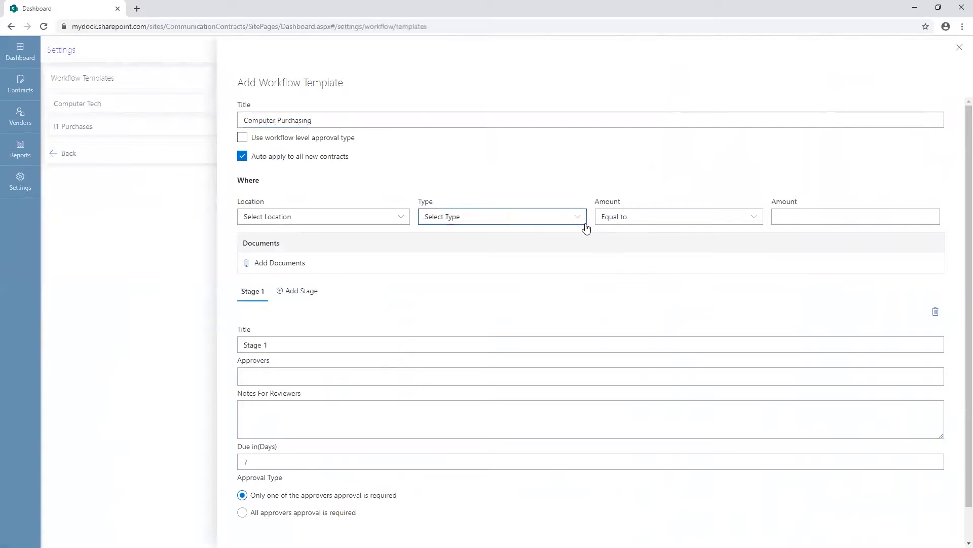
{"action": "left_click", "coordinate": [627, 218]}
{"action": "left_click", "coordinate": [643, 217]}
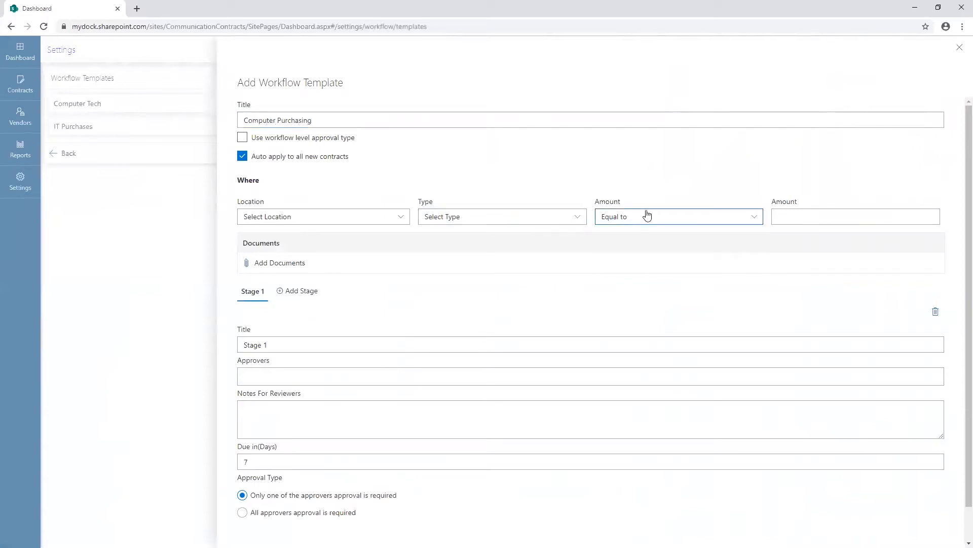
{"action": "left_click", "coordinate": [672, 220]}
{"action": "left_click", "coordinate": [672, 222]}
{"action": "left_click", "coordinate": [780, 216]}
{"action": "left_click", "coordinate": [750, 223]}
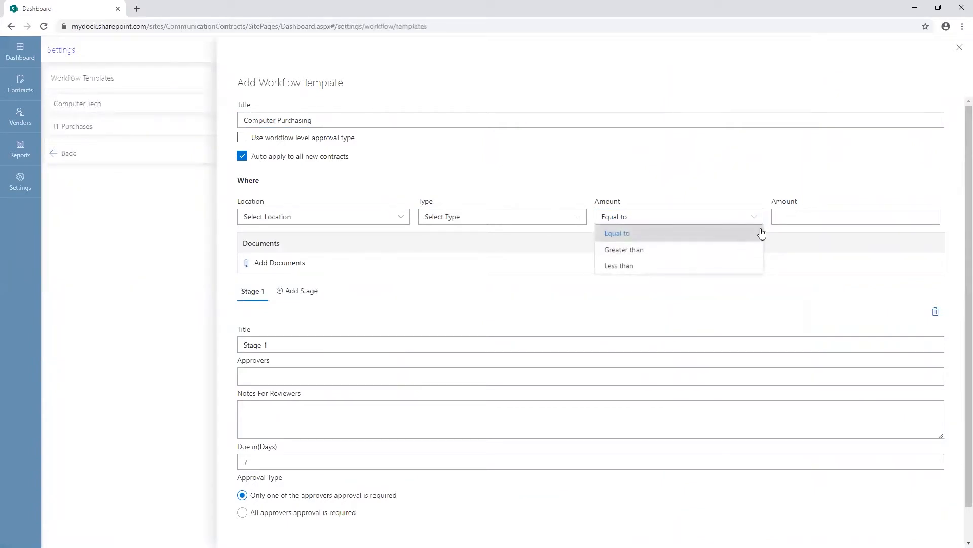
{"action": "left_click", "coordinate": [794, 217]}
{"action": "left_click", "coordinate": [530, 175]}
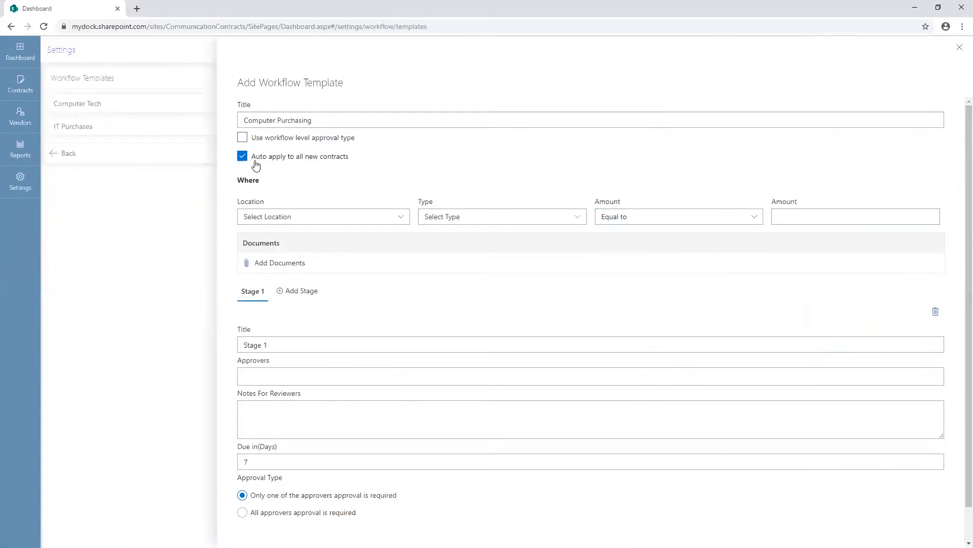
Disable automatic application to new contracts, and enable workflow level approval with all approvers' approval required.
{"action": "left_click", "coordinate": [244, 156]}
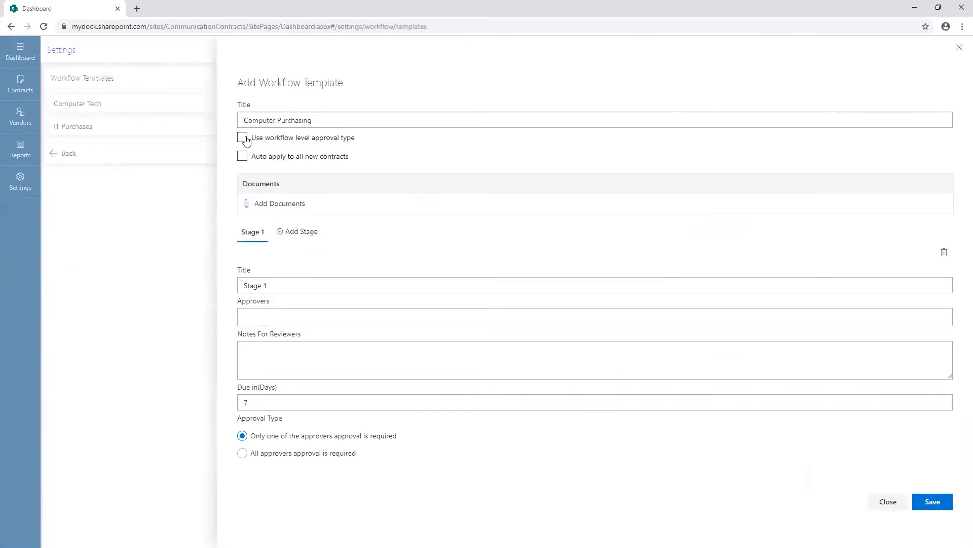
{"action": "left_click", "coordinate": [243, 138]}
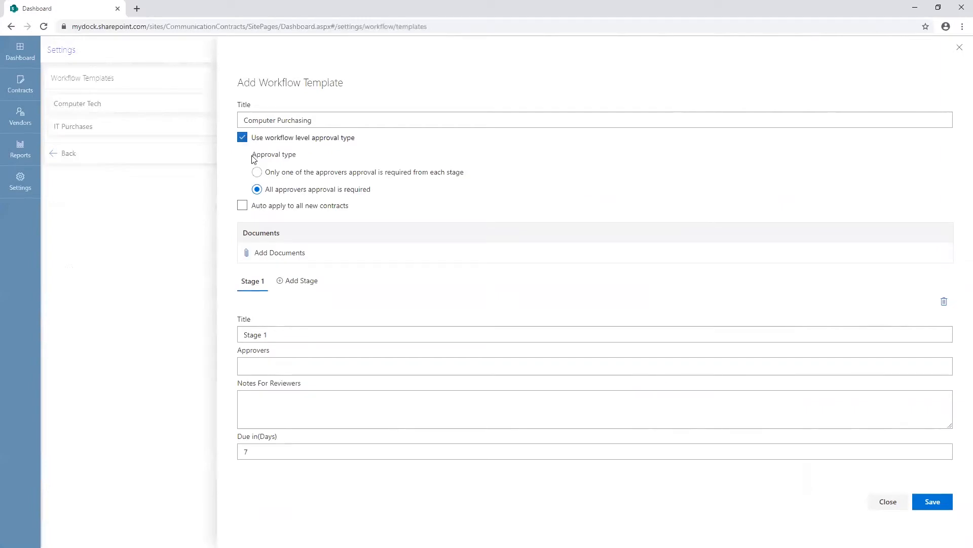
{"action": "left_click", "coordinate": [257, 172]}
{"action": "left_click", "coordinate": [257, 190]}
Attach the Zoom Word document from the Desktop to the template, and add Stage 2 and Stage 3.
{"action": "left_click", "coordinate": [293, 253]}
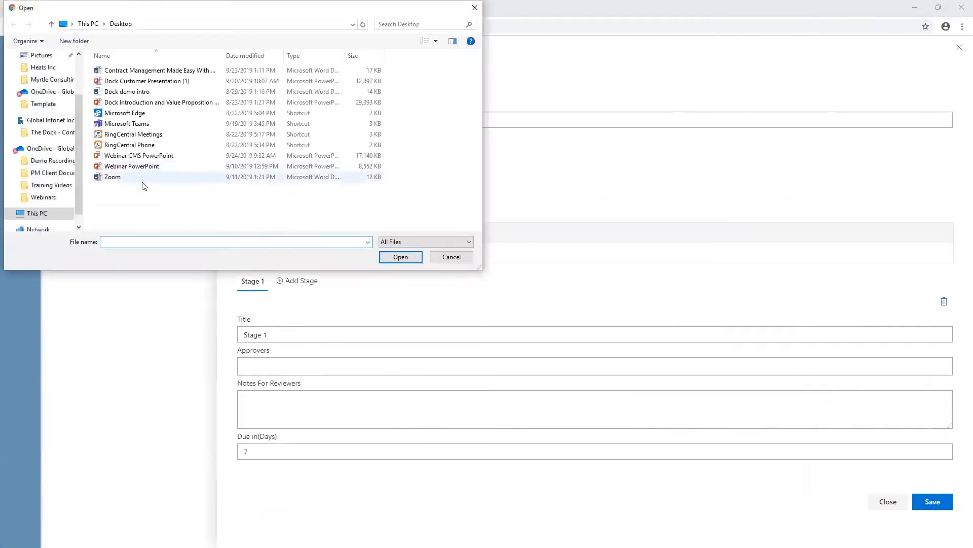
{"action": "left_click", "coordinate": [143, 178]}
{"action": "left_click", "coordinate": [400, 257]}
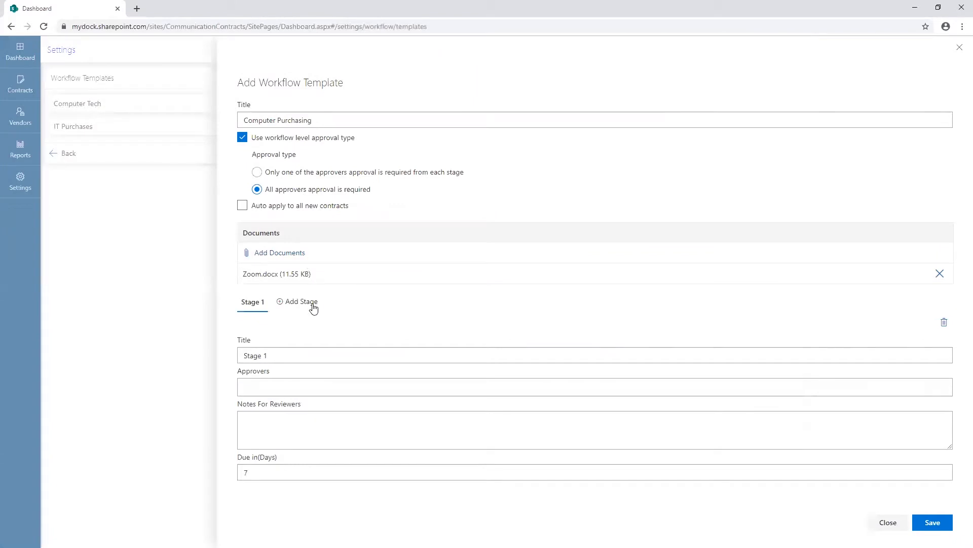
{"action": "left_click", "coordinate": [313, 304]}
{"action": "left_click", "coordinate": [342, 303]}
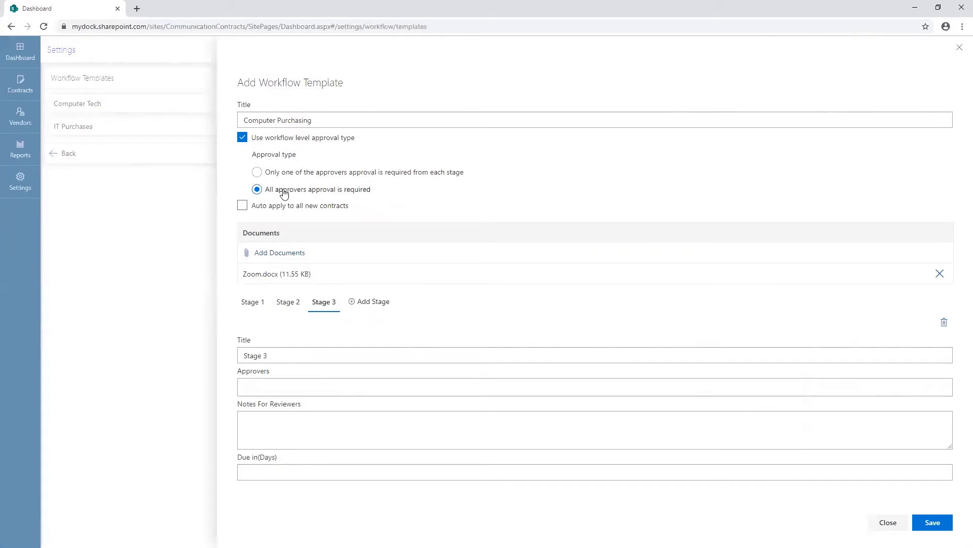
Fill in Stage 1 with the suggested approver, the reviewer note "Please review", and a due time of 2 days.
{"action": "left_click", "coordinate": [244, 304]}
{"action": "left_click", "coordinate": [284, 387]}
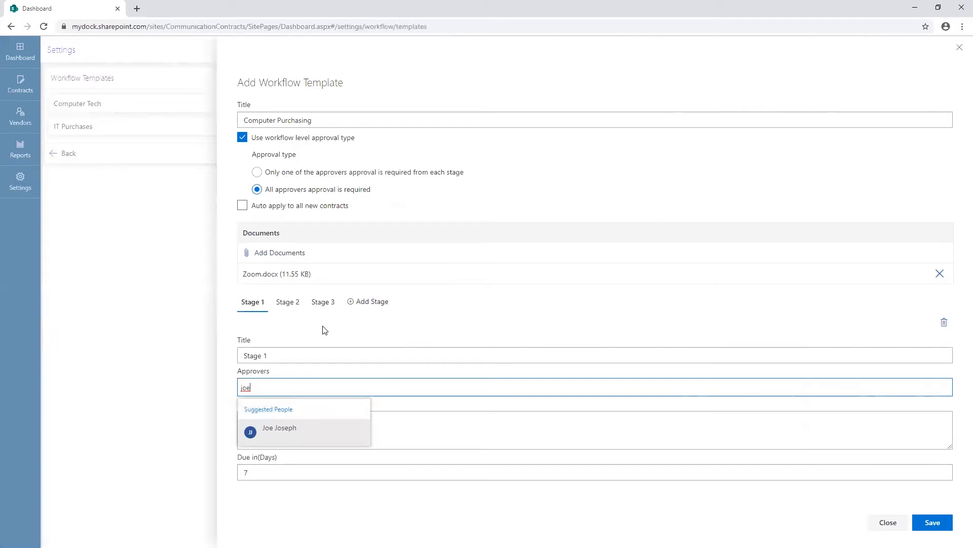
{"action": "key", "text": "Return"}
{"action": "left_click", "coordinate": [342, 427]}
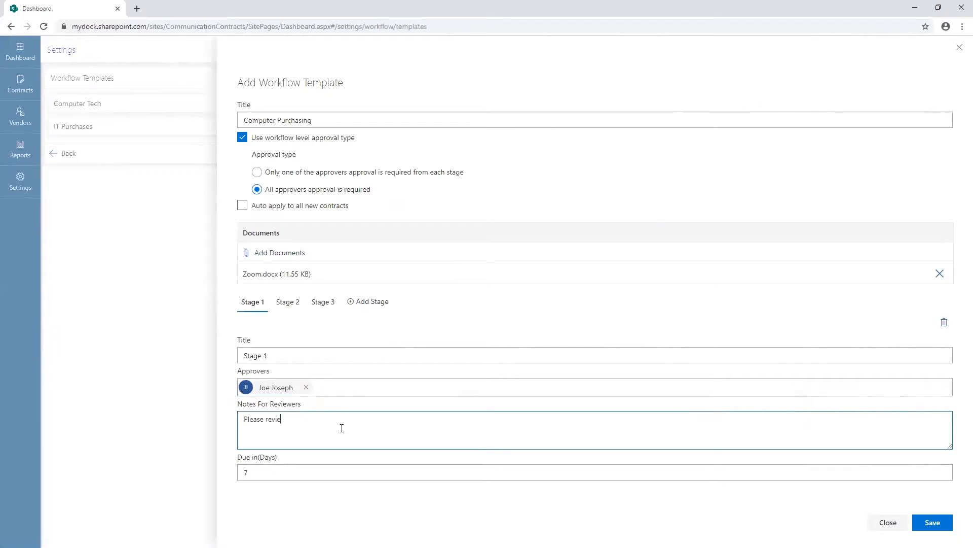
{"action": "left_click", "coordinate": [289, 468]}
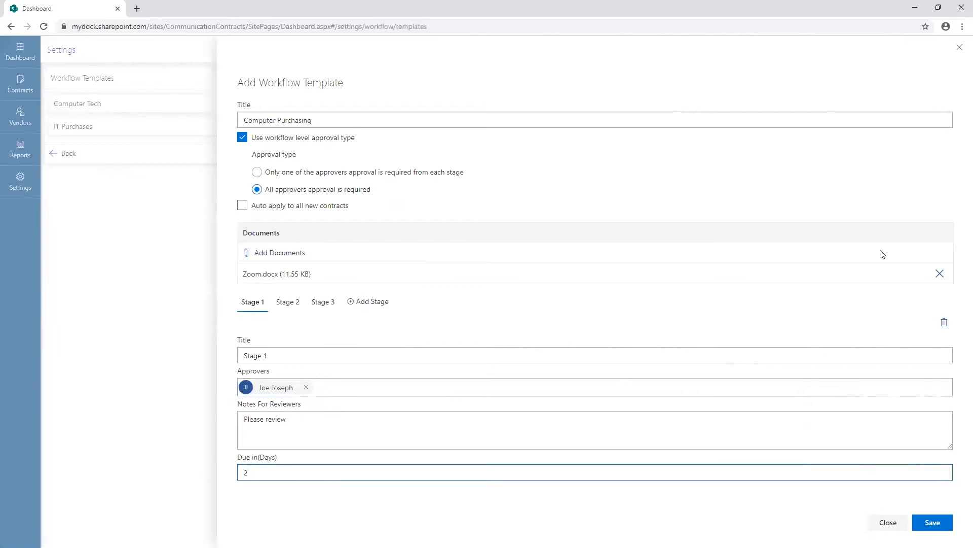
Fill in Stage 2 with the suggested approver, the reviewer note "Please review", and a due time of 4 days.
{"action": "left_click", "coordinate": [300, 307]}
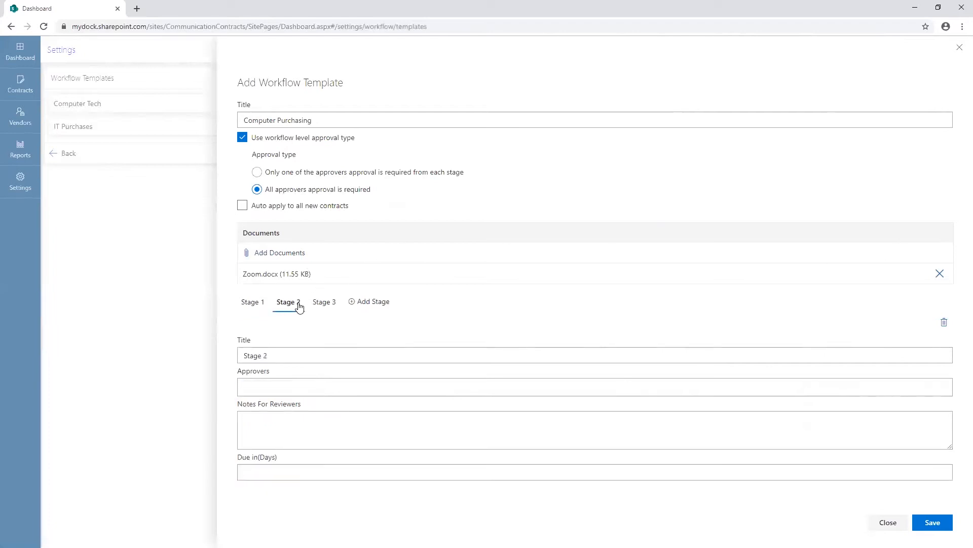
{"action": "left_click", "coordinate": [284, 388]}
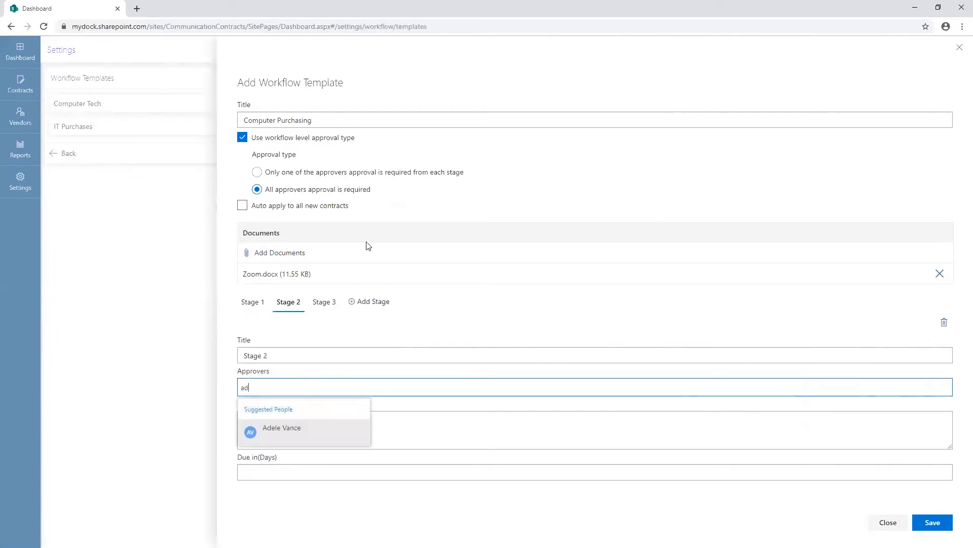
{"action": "left_click", "coordinate": [287, 429]}
{"action": "left_click", "coordinate": [287, 428]}
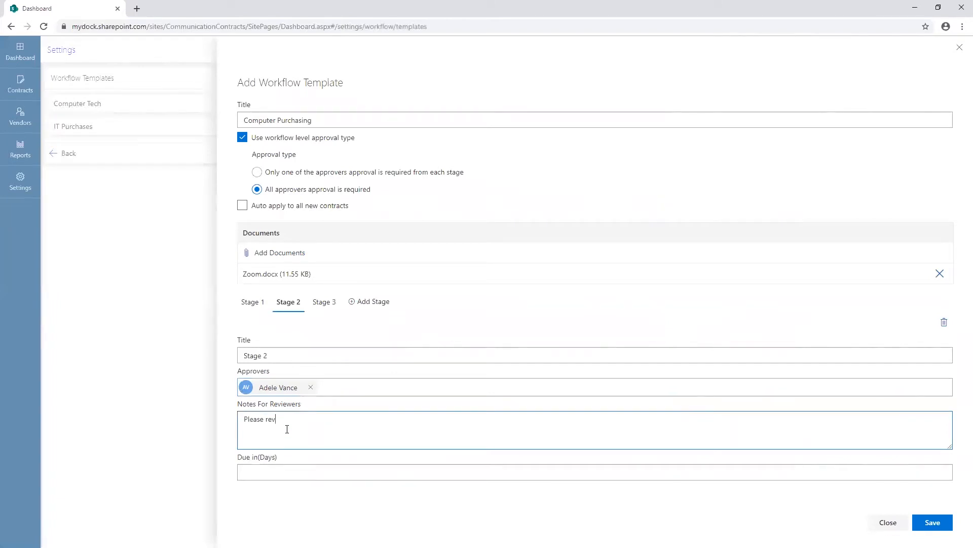
{"action": "type", "text": "Please review"}
{"action": "key", "text": "Tab"}
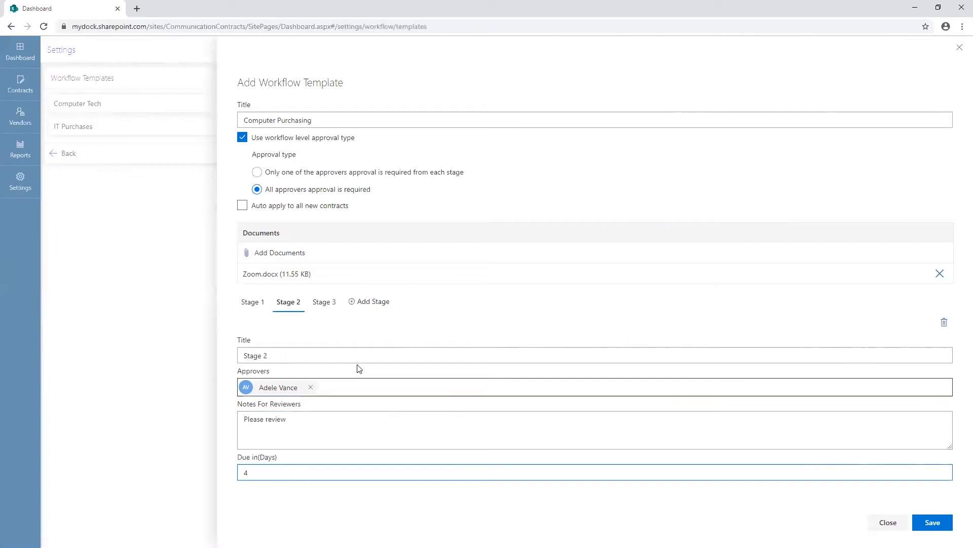
Fill in Stage 3 with the suggested approver, the note "please review" and a due time of 7 days, and save the template.
{"action": "left_click", "coordinate": [324, 305]}
{"action": "left_click", "coordinate": [297, 388]}
{"action": "type", "text": "alex"}
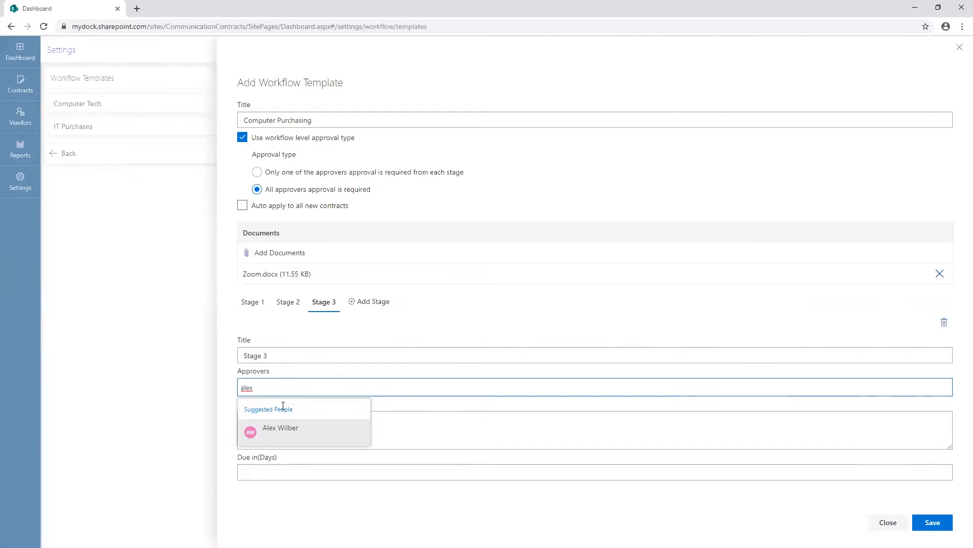
{"action": "left_click", "coordinate": [276, 430]}
{"action": "left_click", "coordinate": [273, 421]}
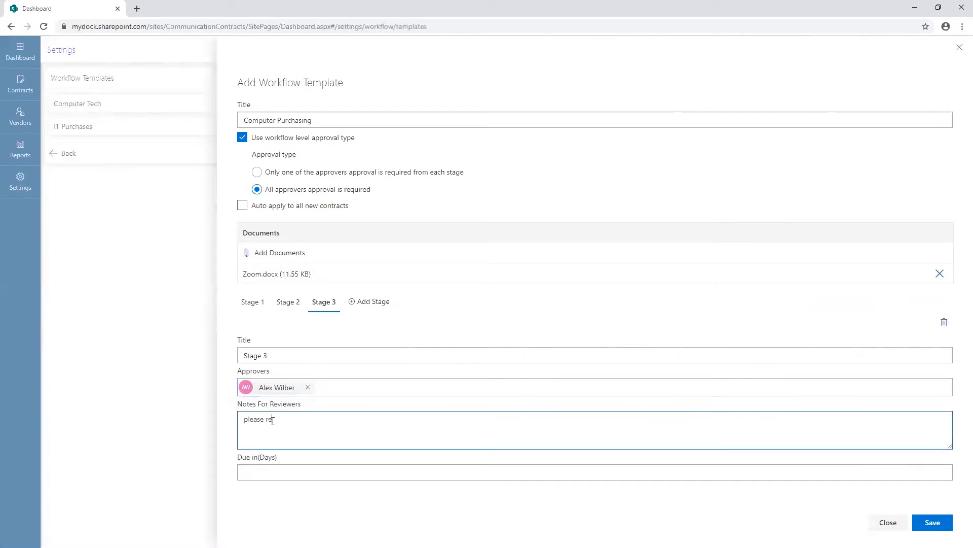
{"action": "key", "text": "Tab"}
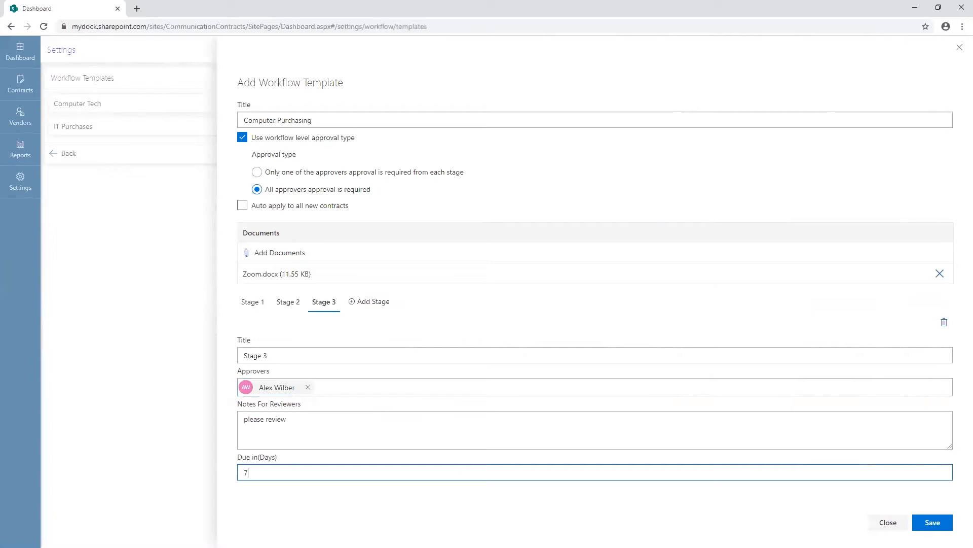
{"action": "left_click", "coordinate": [933, 522]}
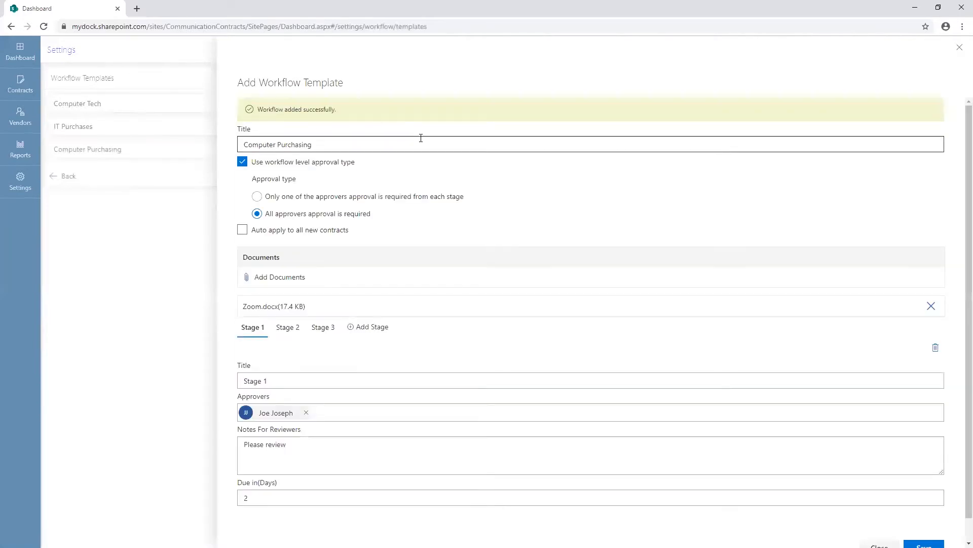
{"action": "left_click", "coordinate": [960, 49]}
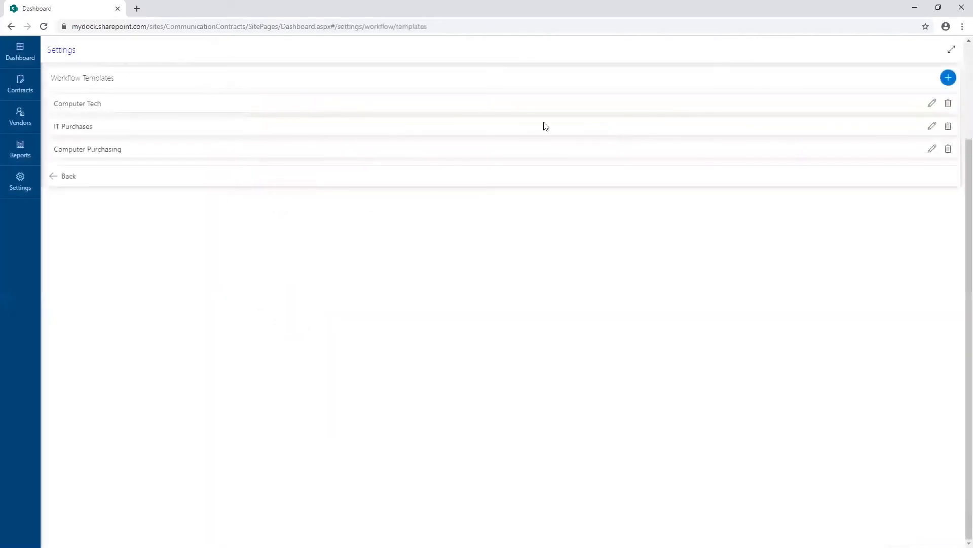
Assign the Computer Purchasing workflow template to the Computer Purchasing contract with Dock Computer.
{"action": "left_click", "coordinate": [23, 88]}
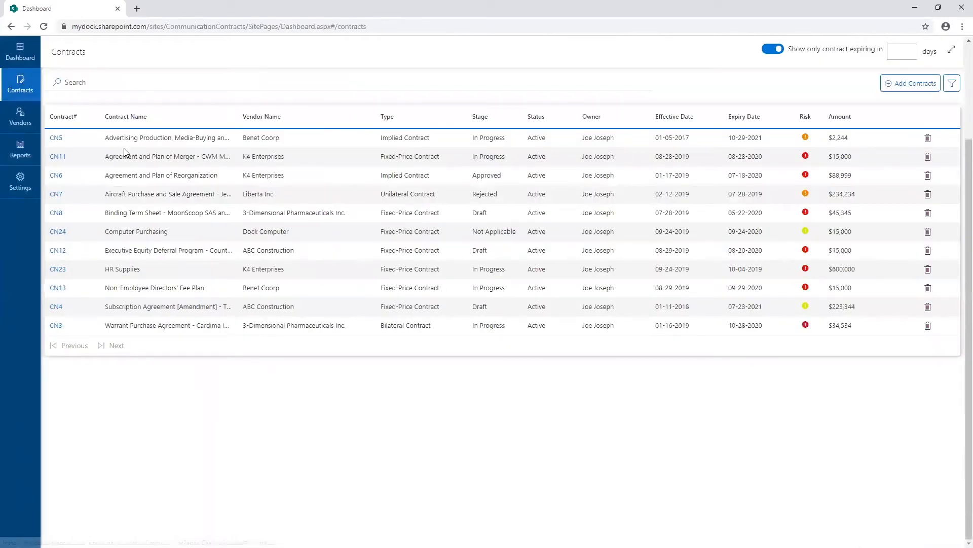
{"action": "left_click", "coordinate": [59, 233]}
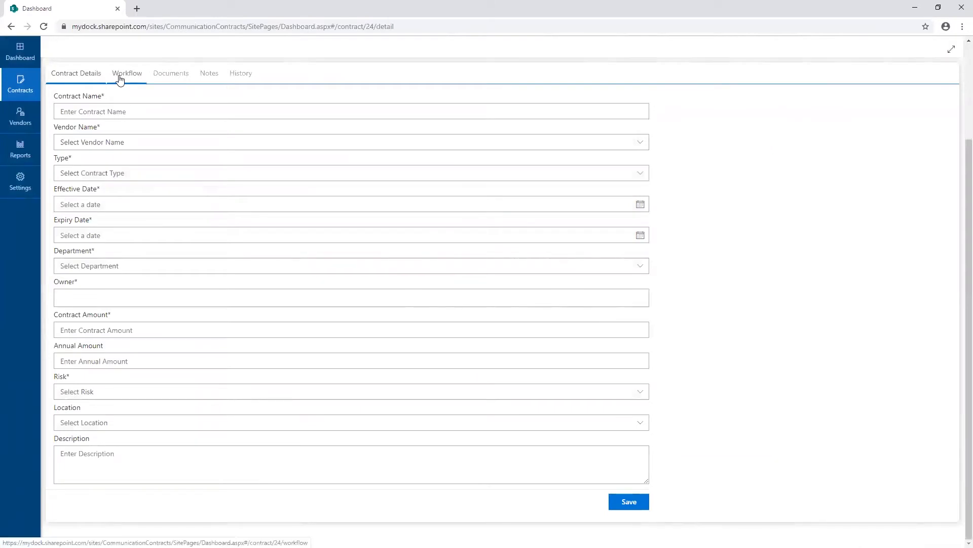
{"action": "left_click", "coordinate": [120, 76]}
{"action": "left_click", "coordinate": [85, 142]}
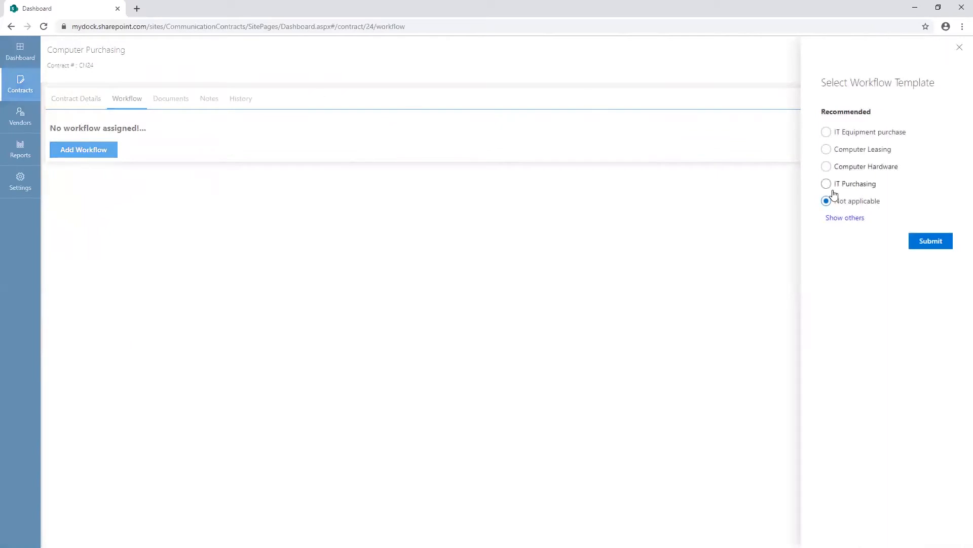
{"action": "left_click", "coordinate": [842, 219]}
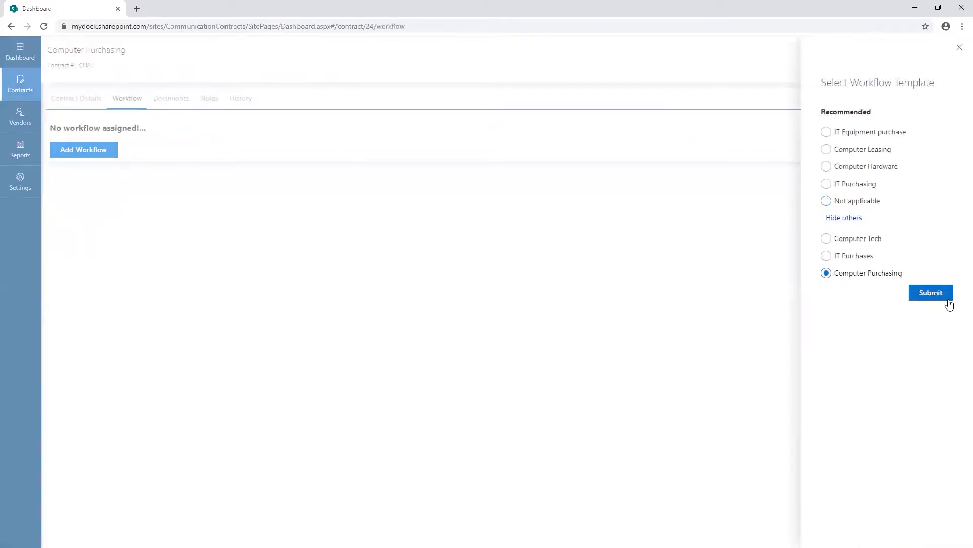
{"action": "left_click", "coordinate": [931, 293]}
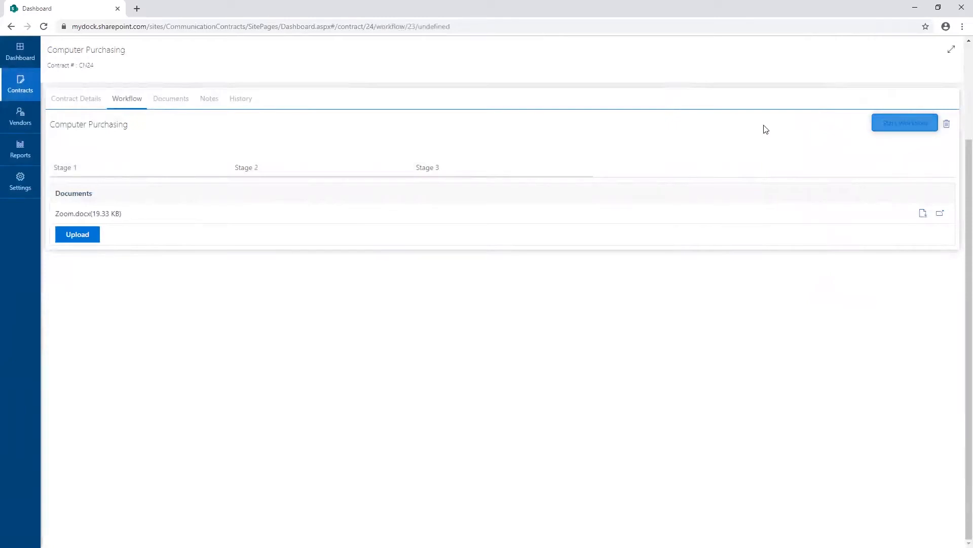
Start the contract's workflow and add the reviewer comment "Looks good!" to Stage 1.
{"action": "left_click", "coordinate": [884, 125]}
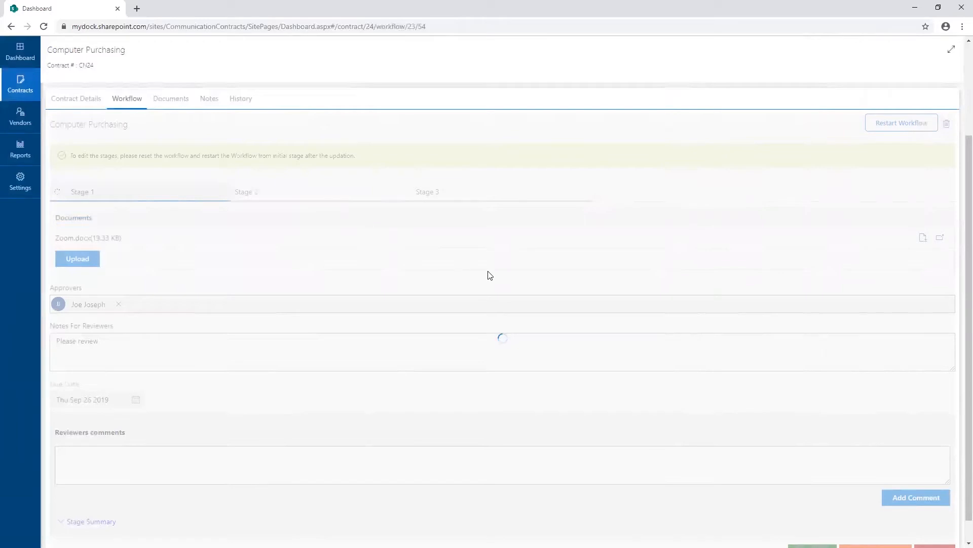
{"action": "scroll", "coordinate": [487, 281], "scroll_direction": "down", "scroll_amount": 1}
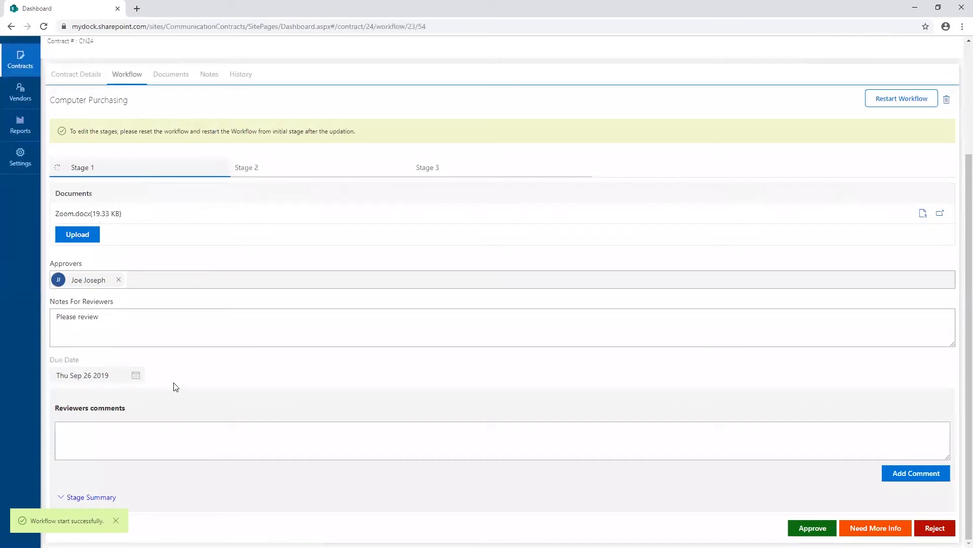
{"action": "left_click", "coordinate": [122, 432]}
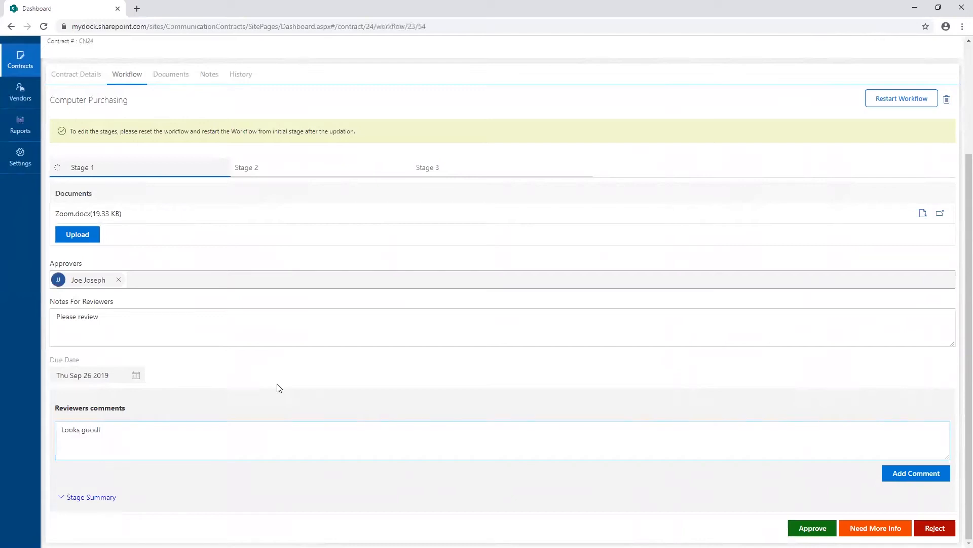
{"action": "left_click", "coordinate": [942, 473]}
{"action": "scroll", "coordinate": [213, 509], "scroll_direction": "down", "scroll_amount": 1}
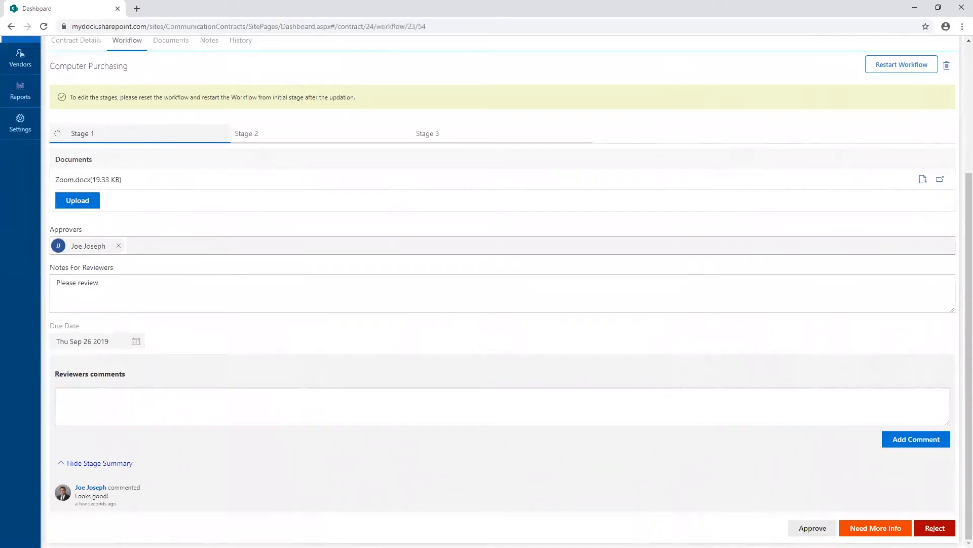
Approve Stage 1 of the Computer Purchasing workflow.
{"action": "left_click", "coordinate": [879, 525]}
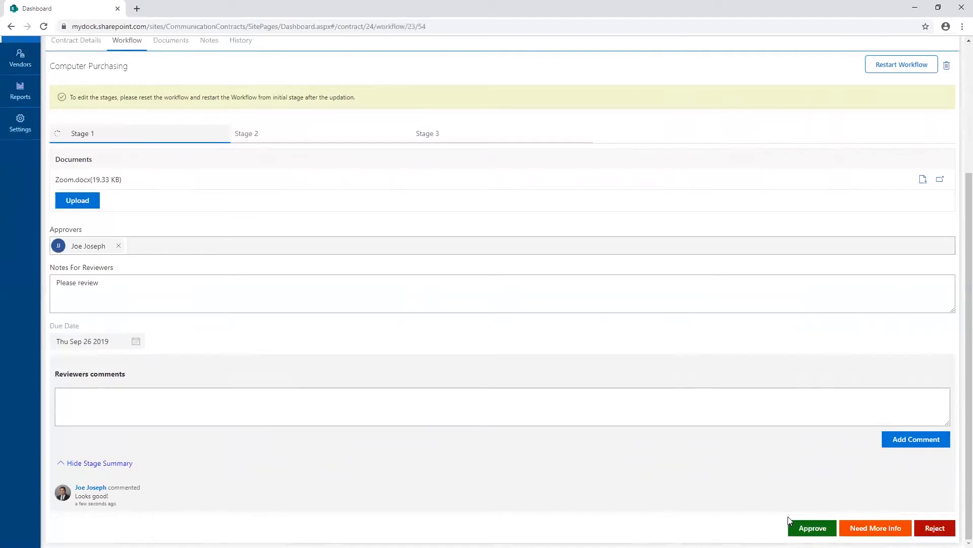
{"action": "left_click", "coordinate": [813, 528]}
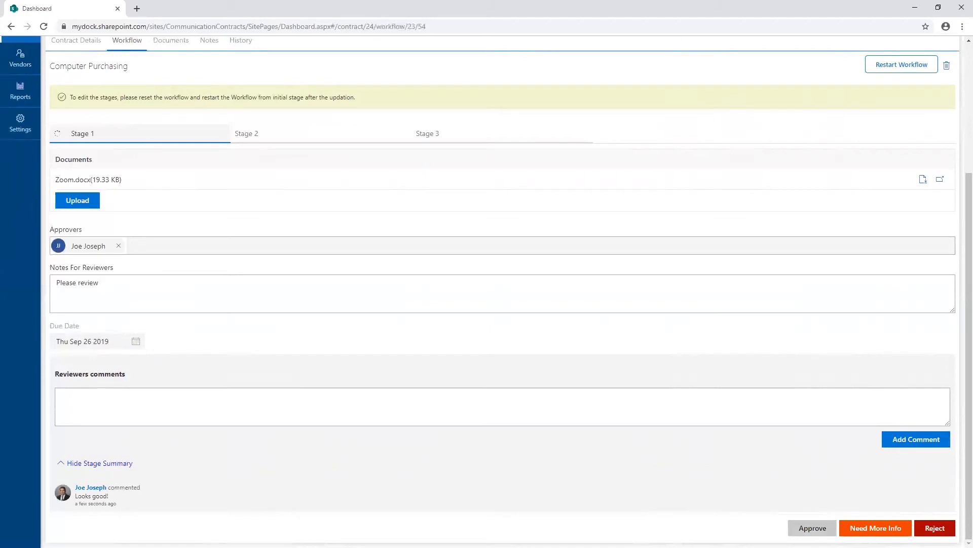
{"action": "left_click", "coordinate": [475, 314]}
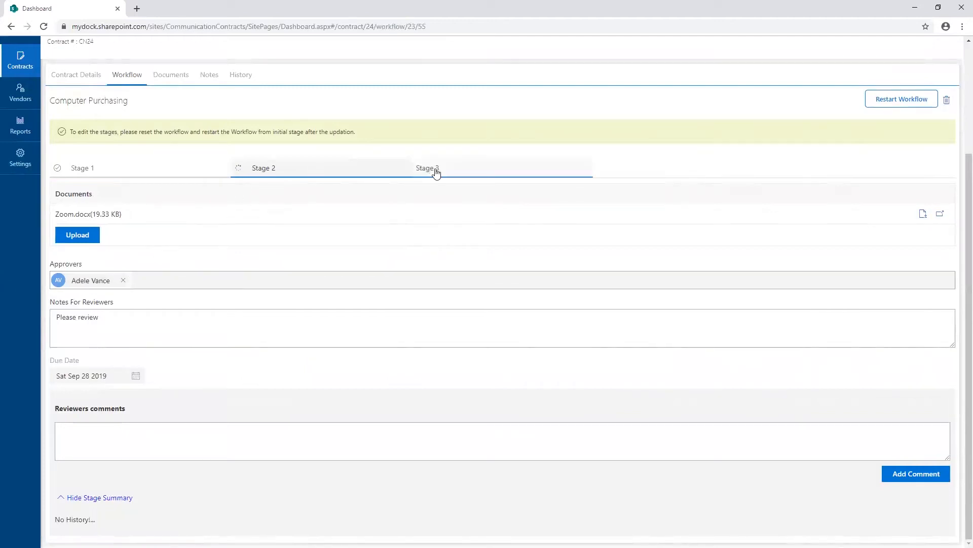
Upload the Zoom Word document from the Desktop to the contract's documents.
{"action": "left_click", "coordinate": [184, 76]}
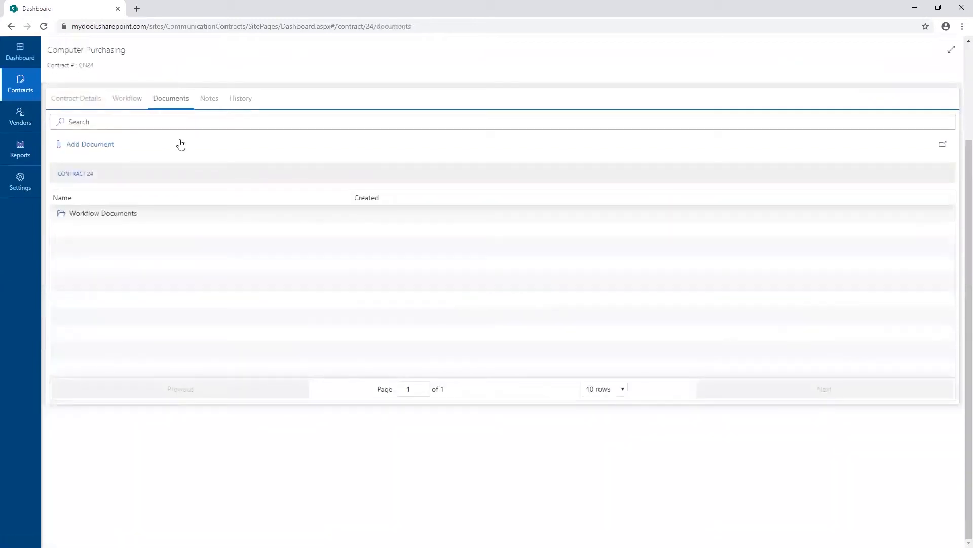
{"action": "left_click", "coordinate": [91, 146]}
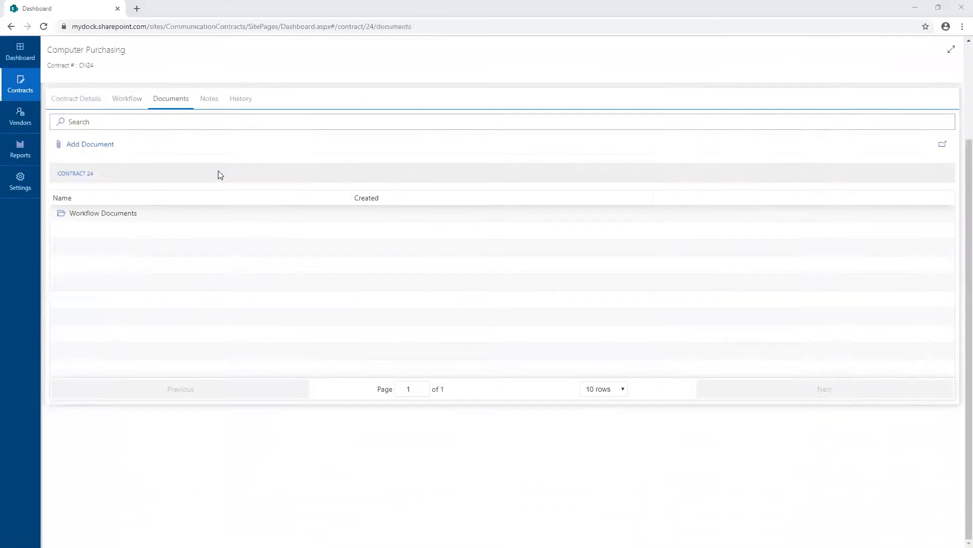
{"action": "left_click", "coordinate": [165, 176]}
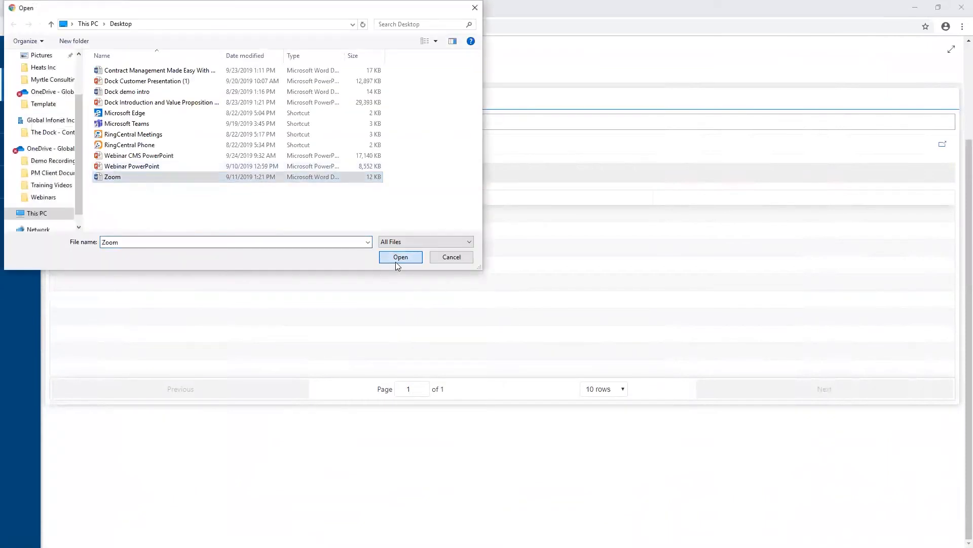
{"action": "left_click", "coordinate": [396, 262]}
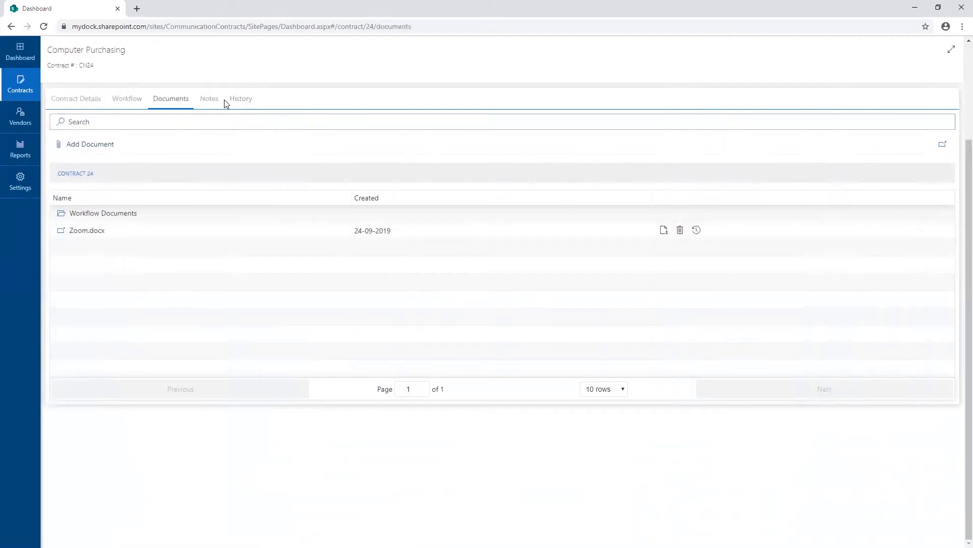
{"action": "left_click", "coordinate": [190, 117]}
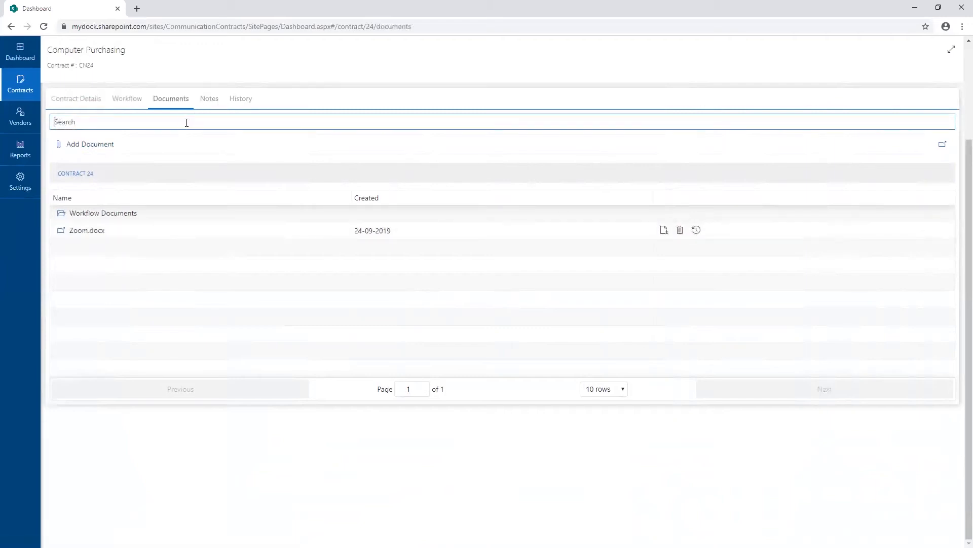
Add the note "Reviewed contract pricing" to the Computer Purchasing contract.
{"action": "left_click", "coordinate": [209, 100]}
{"action": "left_click", "coordinate": [209, 123]}
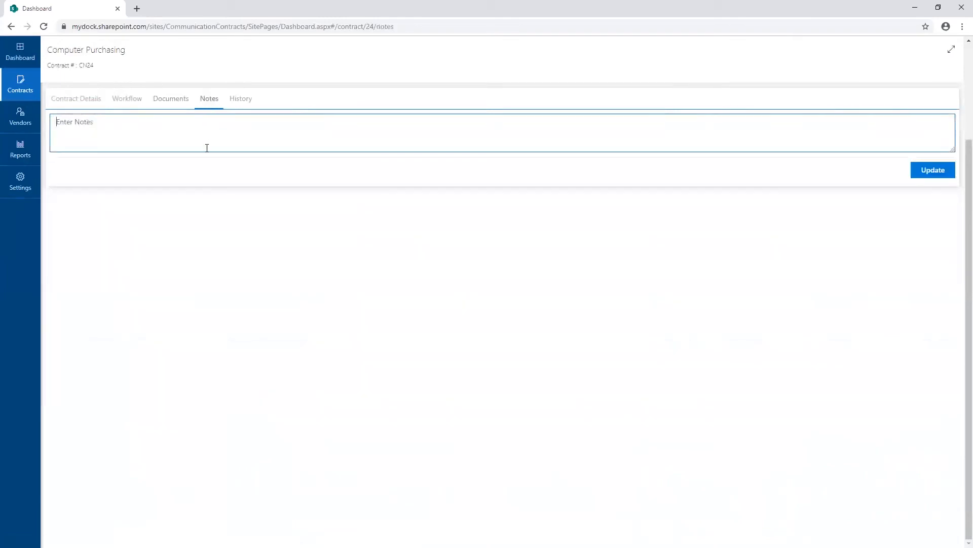
{"action": "type", "text": "RE"}
{"action": "left_click", "coordinate": [924, 177]}
{"action": "type", "text": "review"}
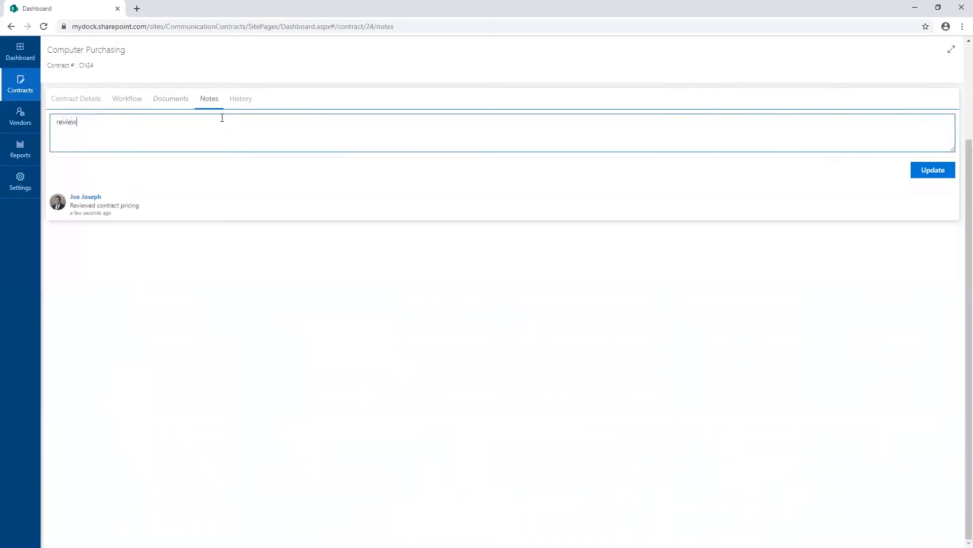
{"action": "key", "text": "BackSpace"}
{"action": "key", "text": "BackSpace"}
{"action": "key", "text": "BackSpace"}
{"action": "key", "text": "BackSpace"}
{"action": "key", "text": "BackSpace"}
{"action": "key", "text": "BackSpace"}
Examine the history of the Computer Purchasing contract.
{"action": "left_click", "coordinate": [239, 105]}
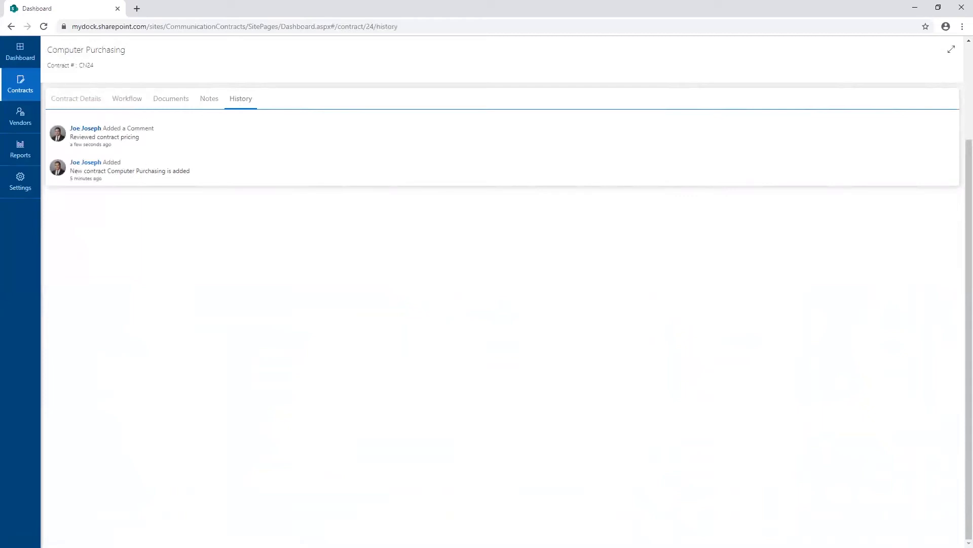
Generate a Contract Report filtered to contracts with High risk.
{"action": "left_click", "coordinate": [21, 153]}
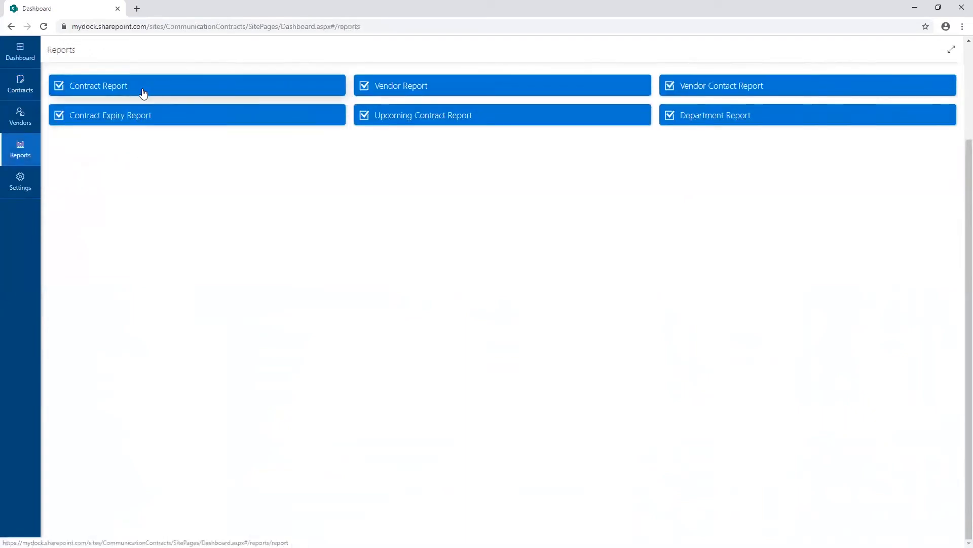
{"action": "left_click", "coordinate": [124, 89]}
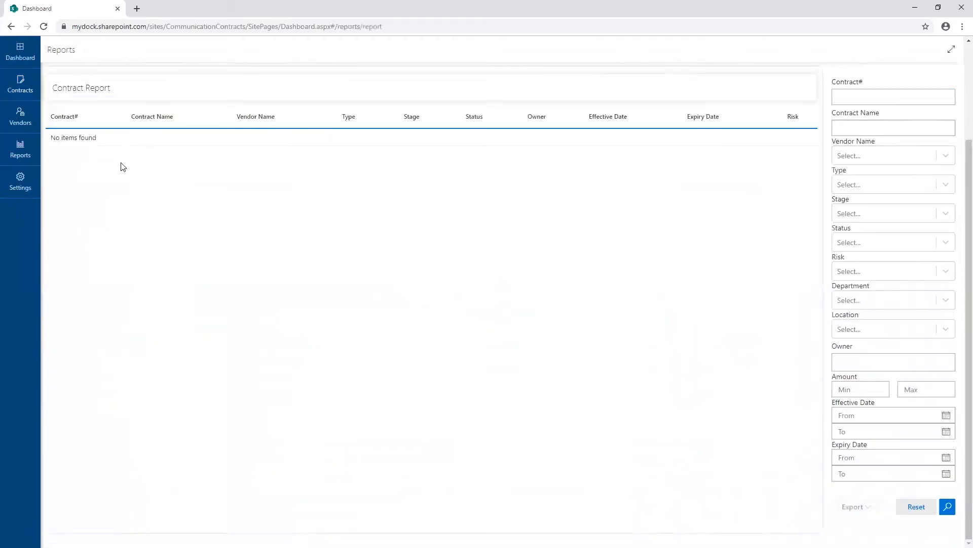
{"action": "left_click", "coordinate": [31, 161]}
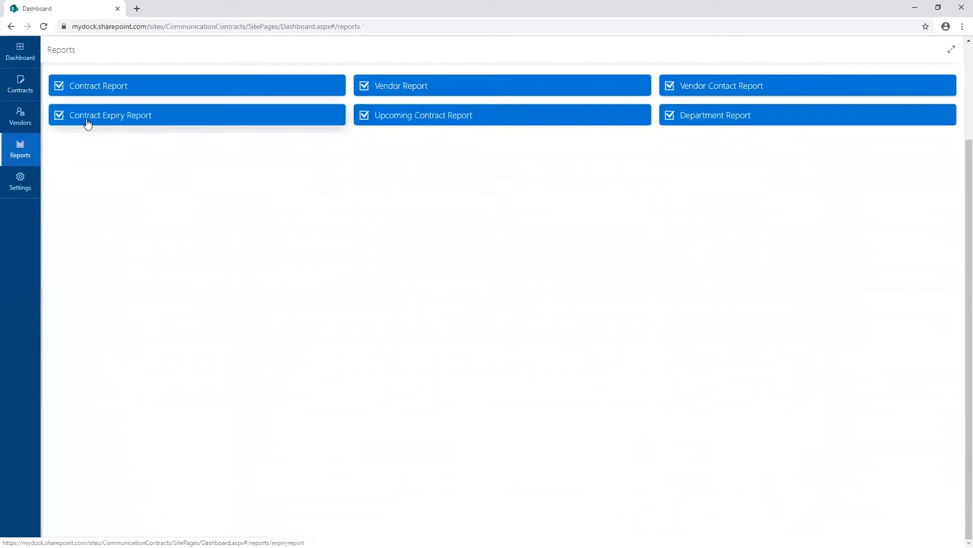
{"action": "left_click", "coordinate": [106, 90]}
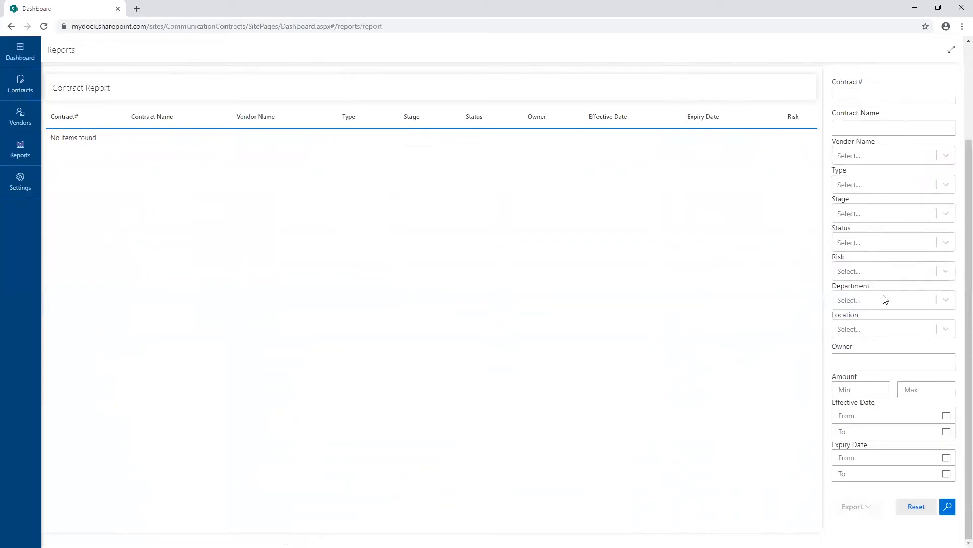
{"action": "left_click", "coordinate": [942, 271]}
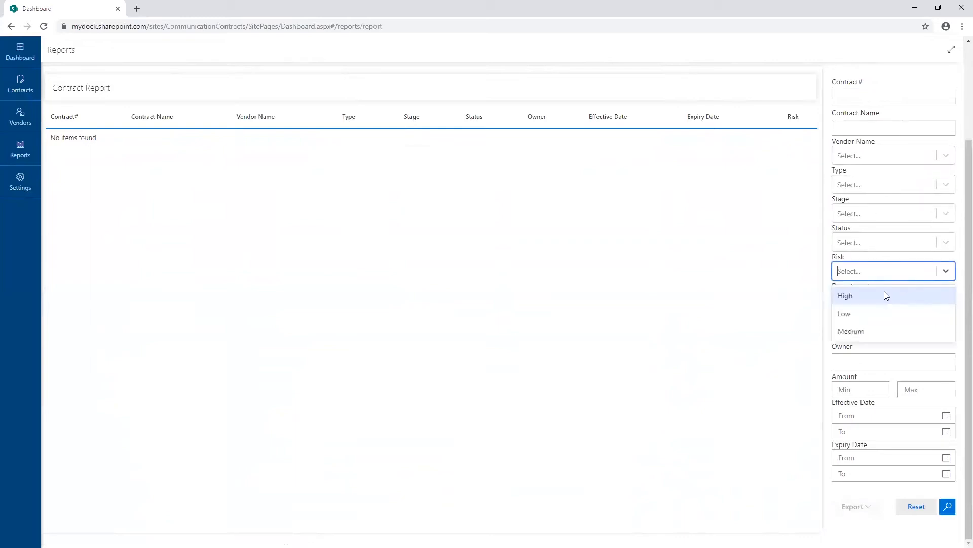
{"action": "left_click", "coordinate": [878, 296]}
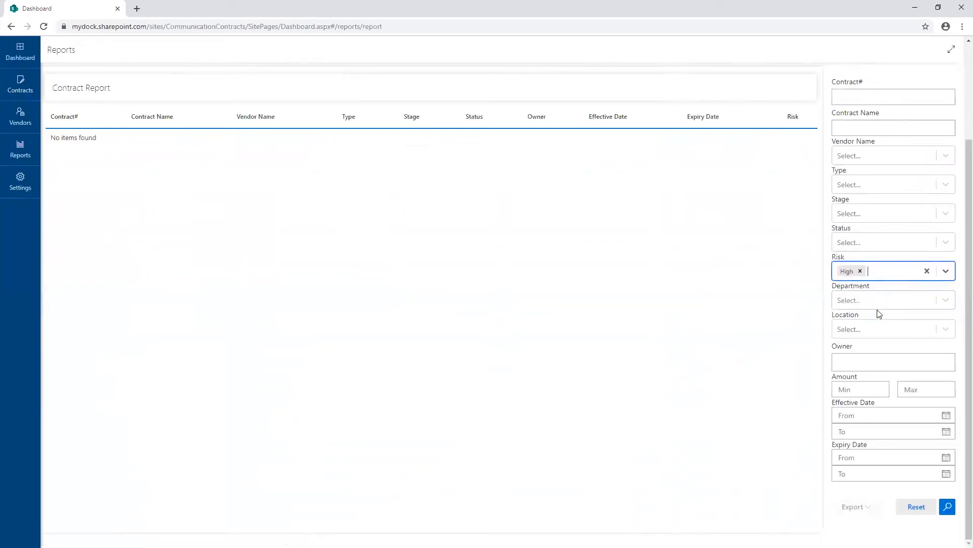
{"action": "left_click", "coordinate": [948, 507]}
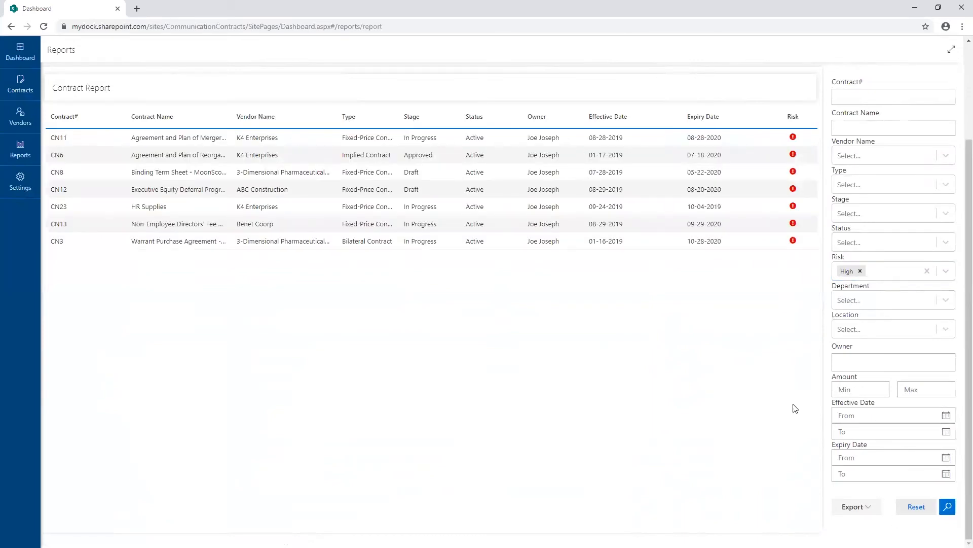
Export the filtered Contract Report as Excel, examine the downloaded workbook and close it.
{"action": "left_click", "coordinate": [861, 507]}
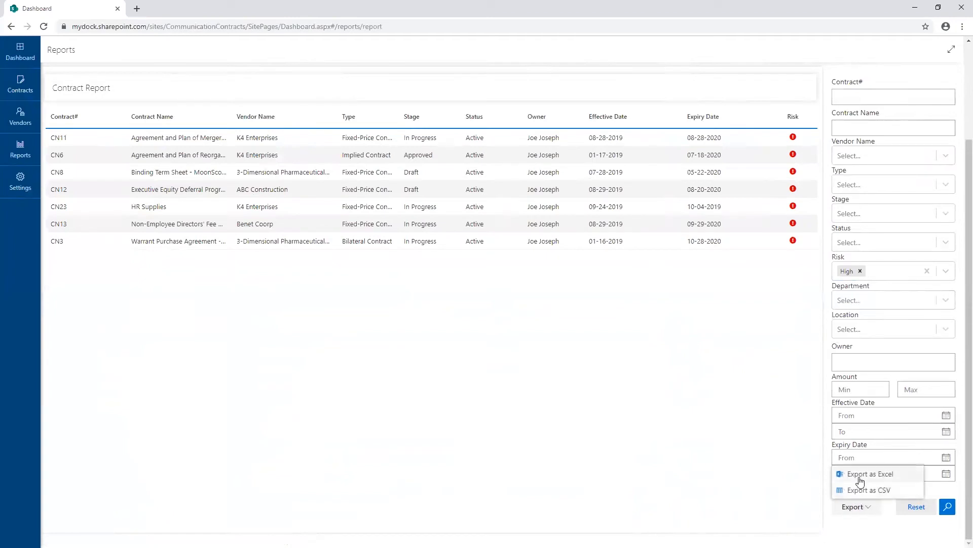
{"action": "left_click", "coordinate": [860, 476]}
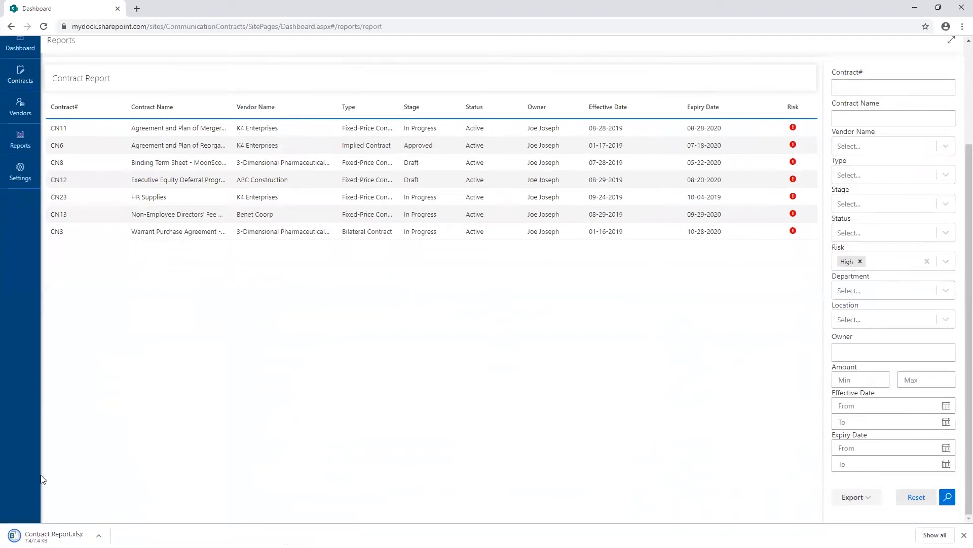
{"action": "left_click", "coordinate": [53, 536]}
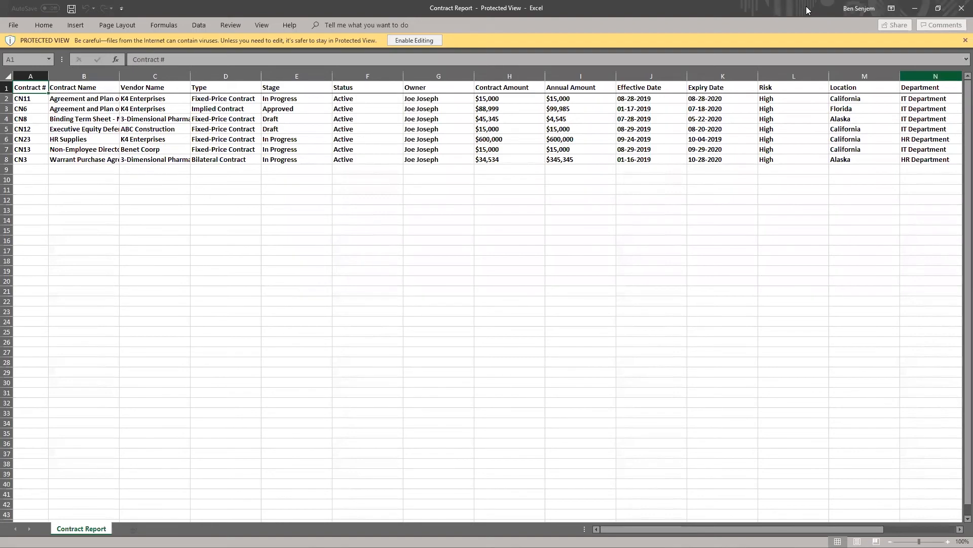
{"action": "left_click_drag", "start_coordinate": [710, 9], "coordinate": [724, 62]}
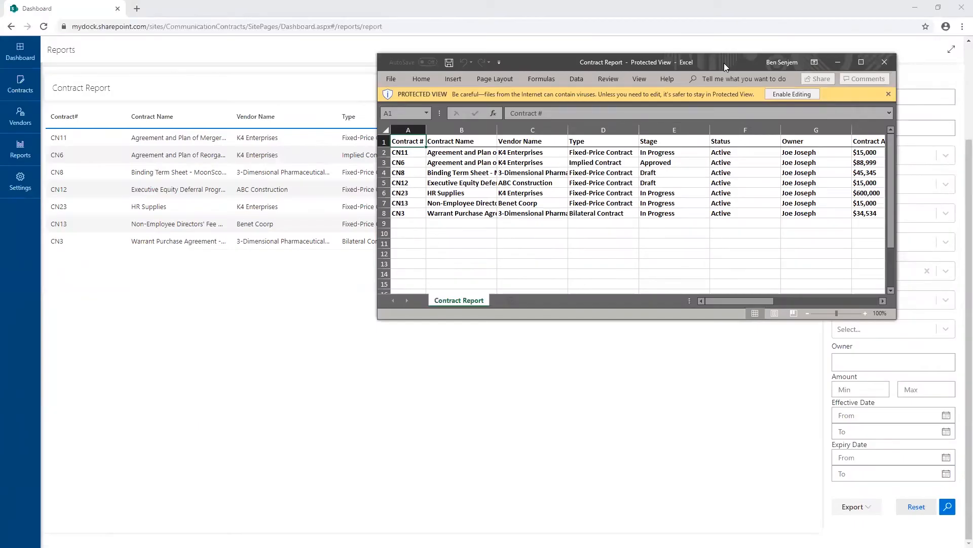
{"action": "left_click", "coordinate": [886, 64]}
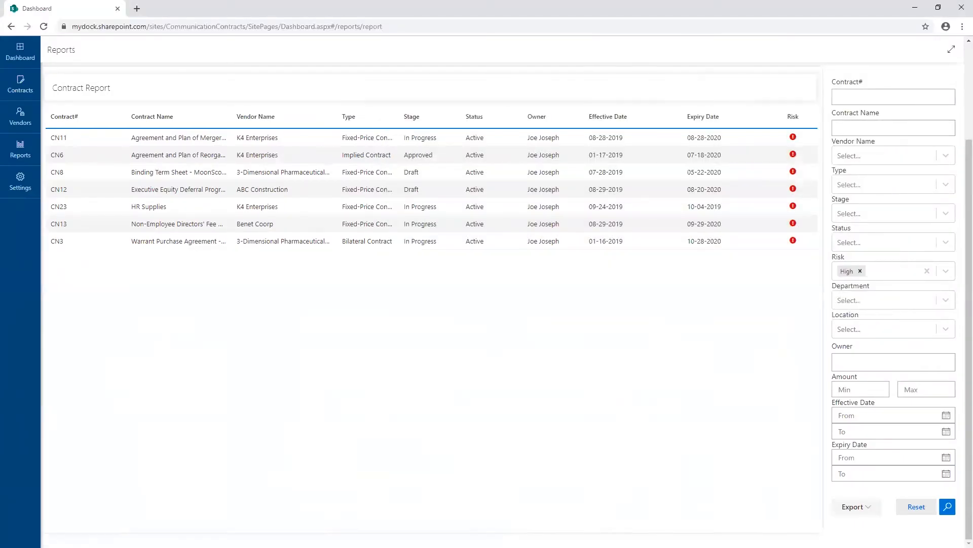
Examine the autonumbering options in the Vendor Settings.
{"action": "left_click", "coordinate": [37, 152]}
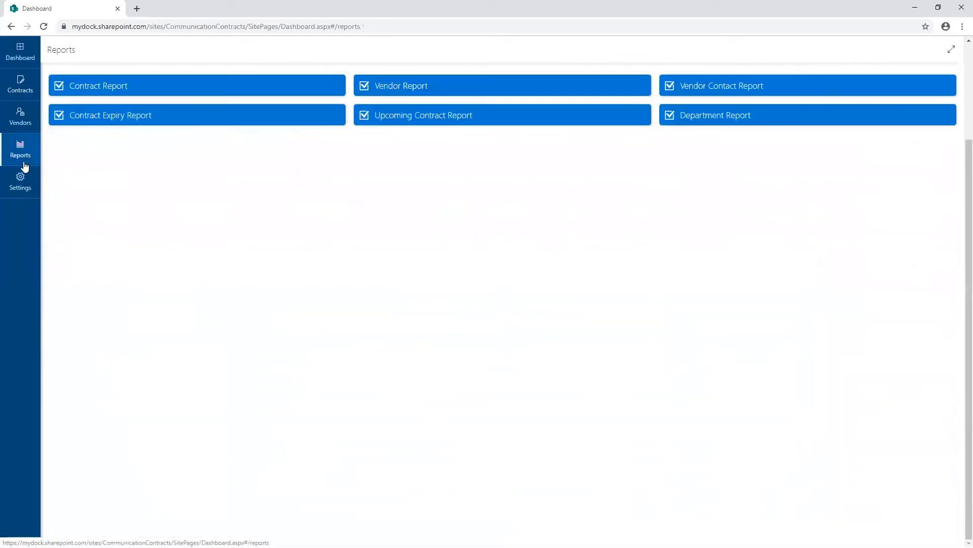
{"action": "left_click", "coordinate": [20, 178]}
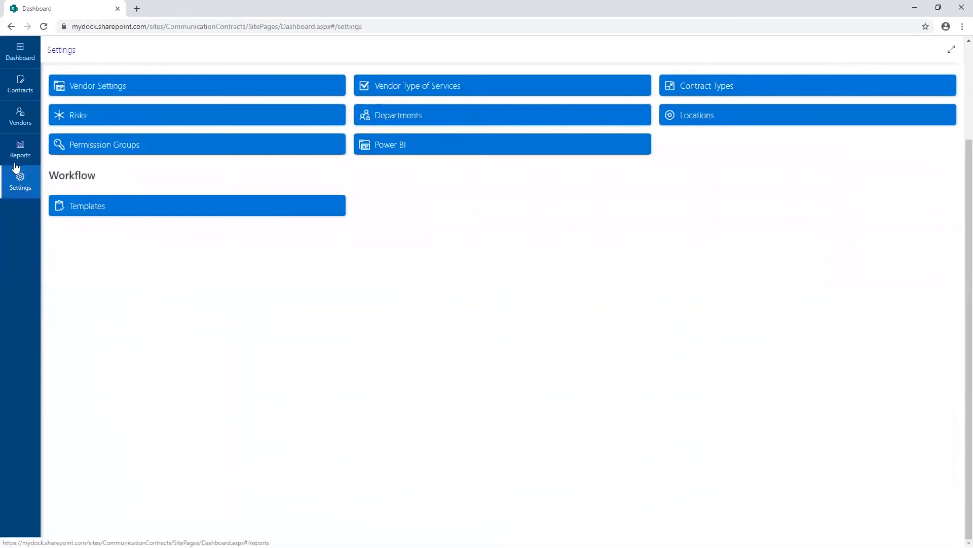
{"action": "left_click", "coordinate": [86, 87]}
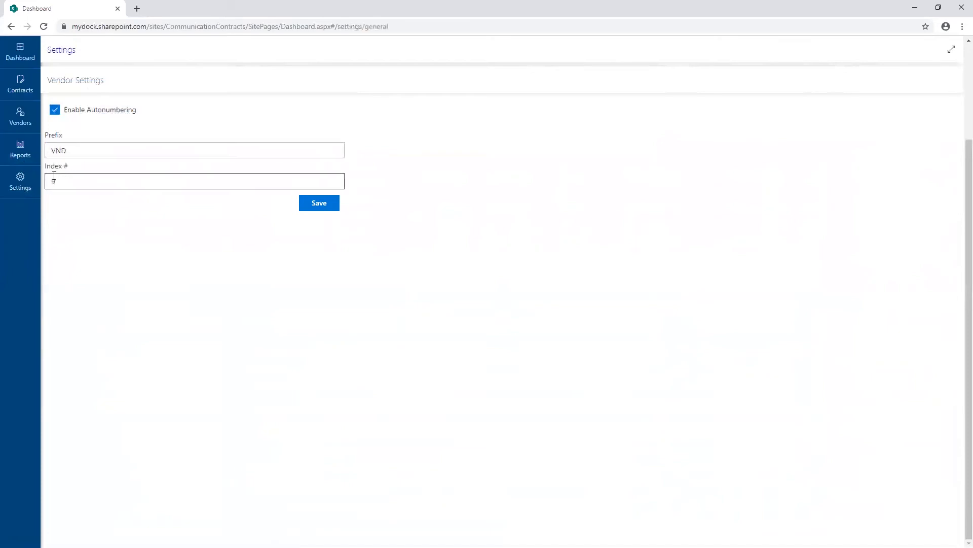
Examine the Vendor Type of Services list and the form for adding a vendor type.
{"action": "left_click", "coordinate": [22, 180]}
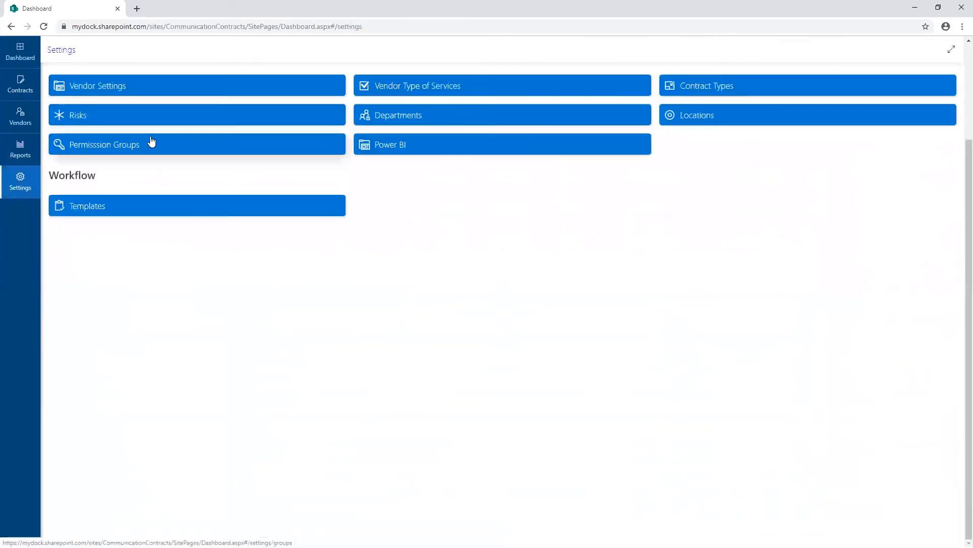
{"action": "left_click", "coordinate": [411, 87]}
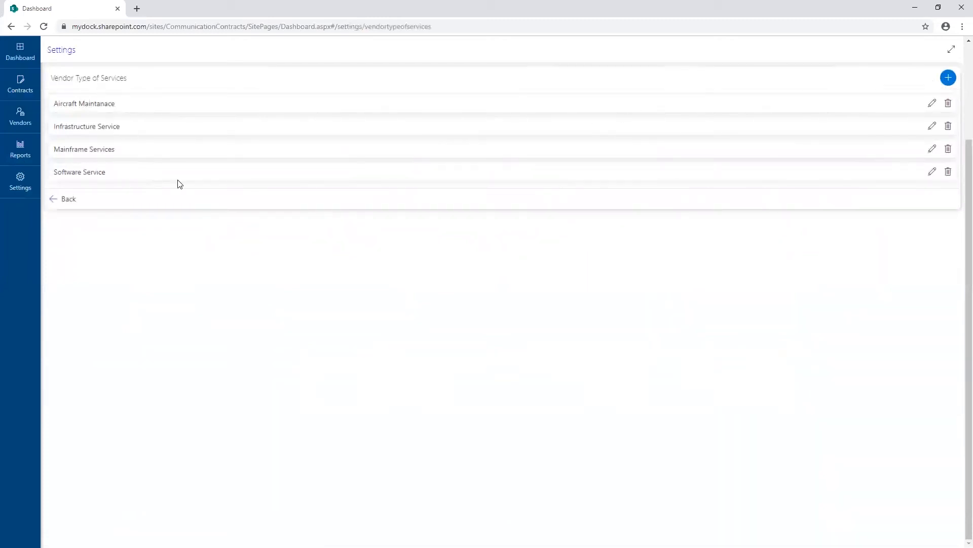
{"action": "left_click", "coordinate": [949, 77]}
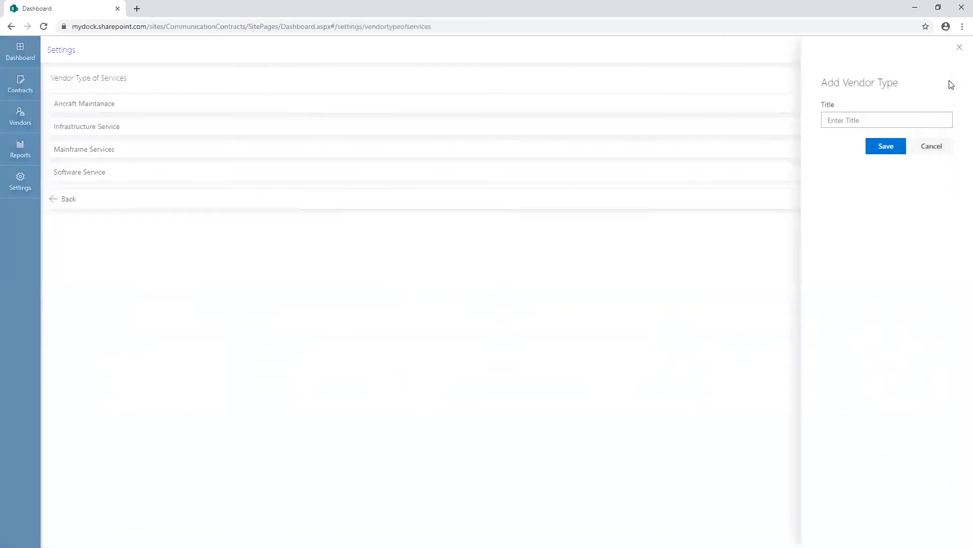
{"action": "left_click", "coordinate": [929, 146]}
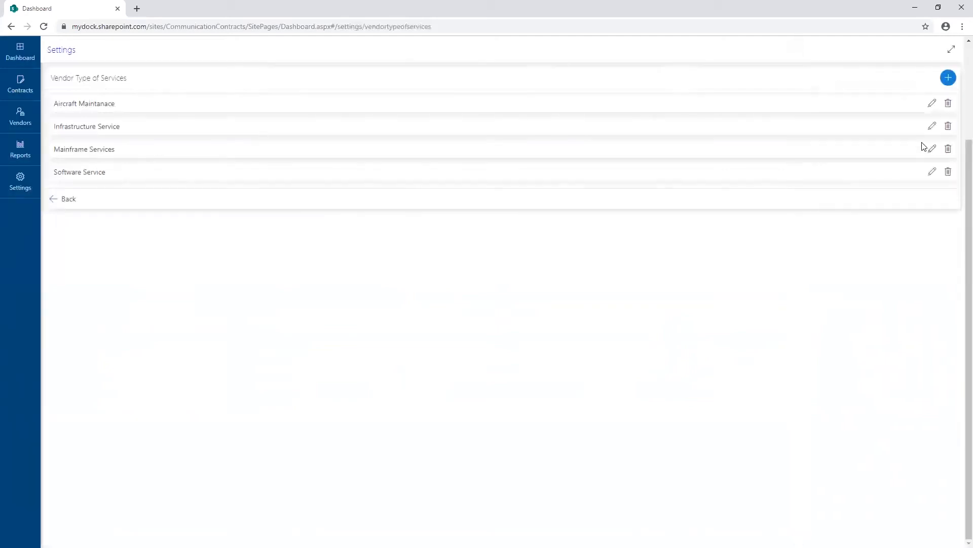
Examine the list of Contract Types in the settings.
{"action": "left_click", "coordinate": [29, 161]}
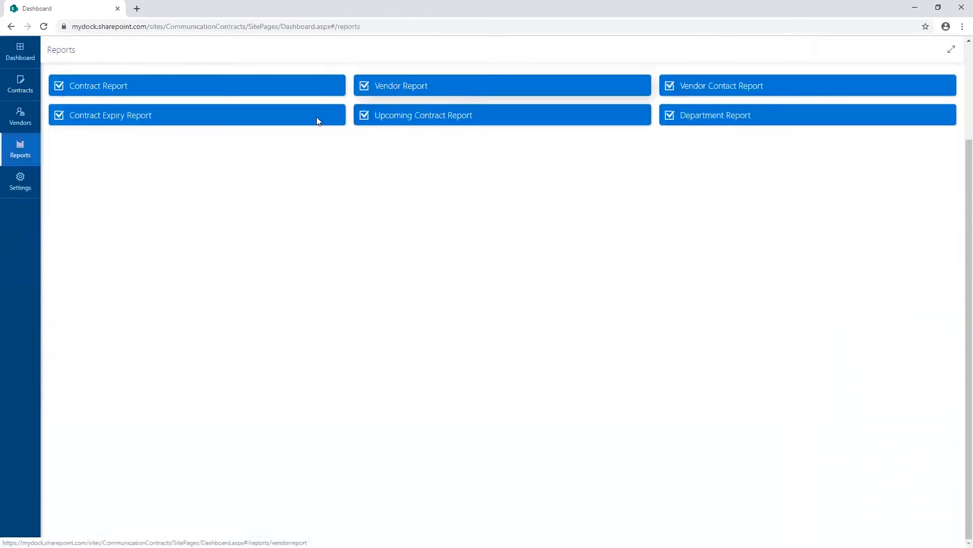
{"action": "left_click", "coordinate": [30, 193]}
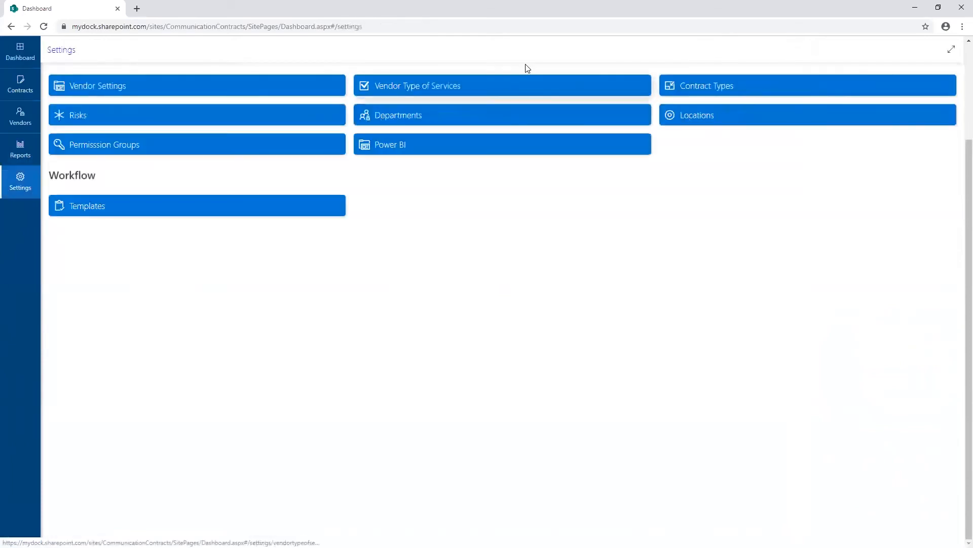
{"action": "left_click", "coordinate": [720, 91]}
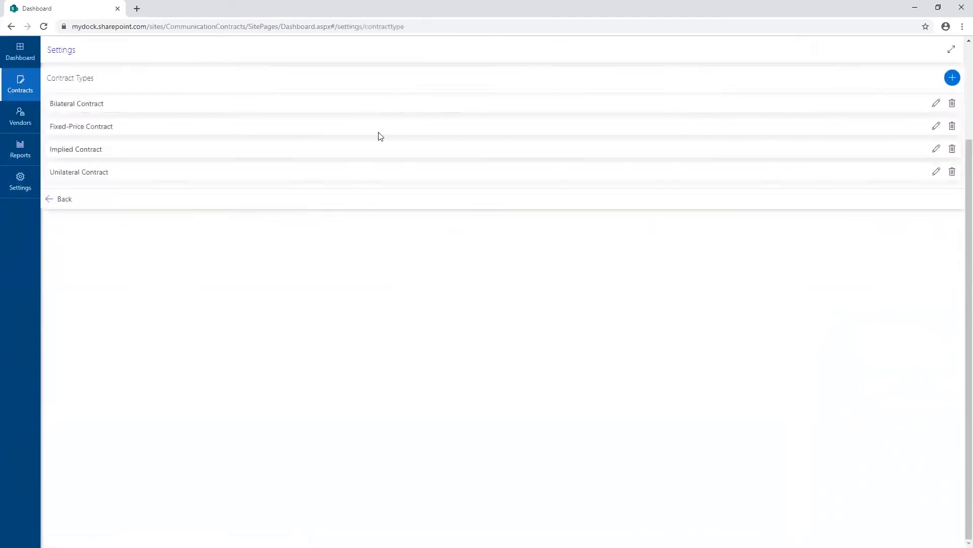
Examine the Permission Groups and the member lists of the IT Owner Group and IT Viewer Group.
{"action": "left_click", "coordinate": [24, 192]}
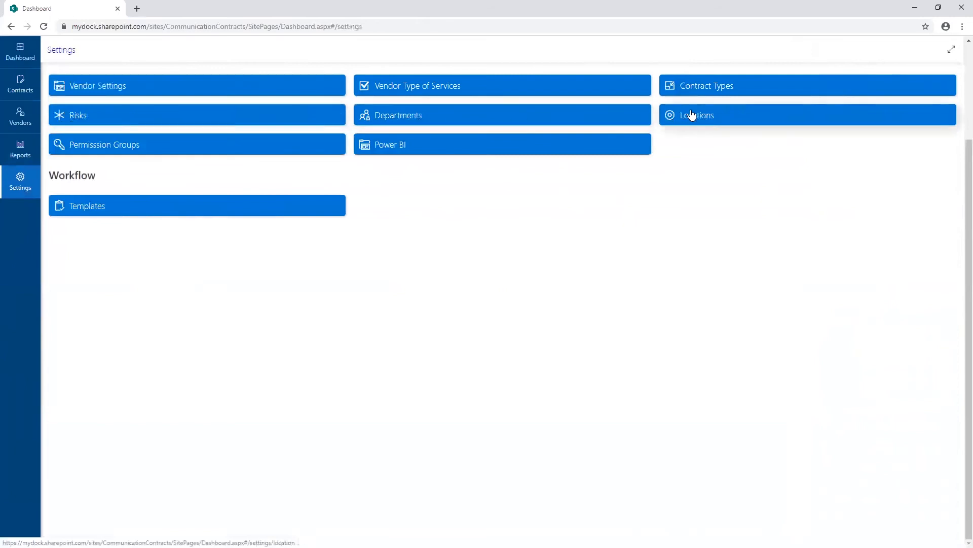
{"action": "left_click", "coordinate": [165, 145]}
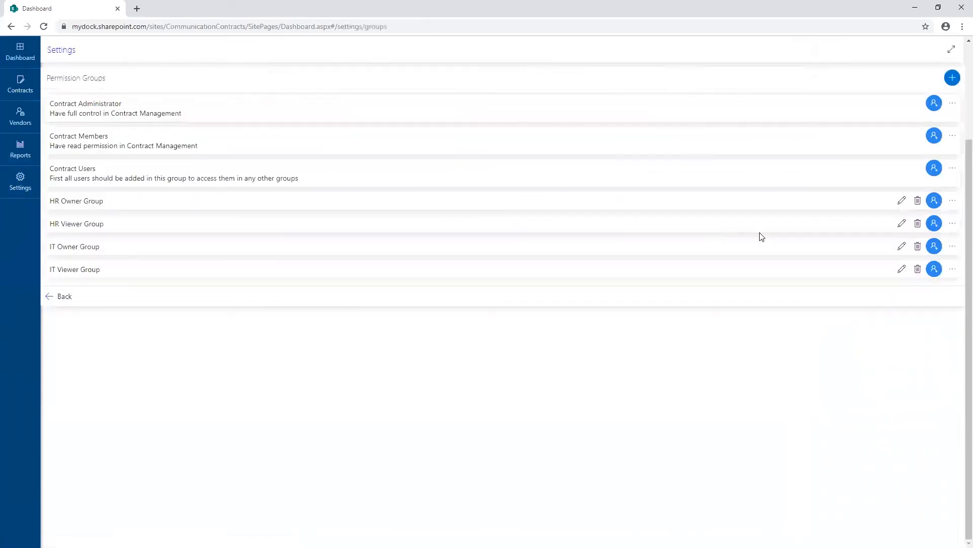
{"action": "left_click", "coordinate": [935, 251]}
{"action": "left_click", "coordinate": [935, 153]}
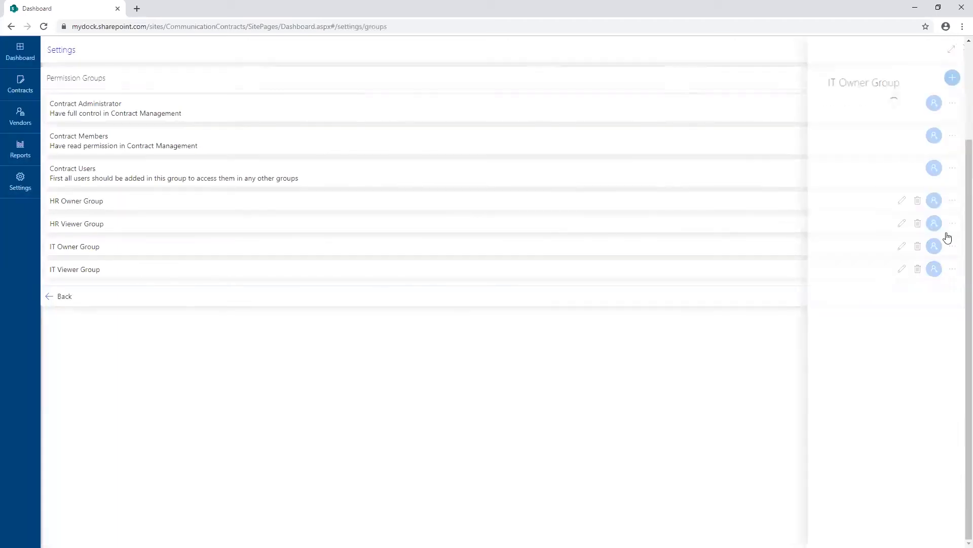
{"action": "left_click", "coordinate": [950, 248]}
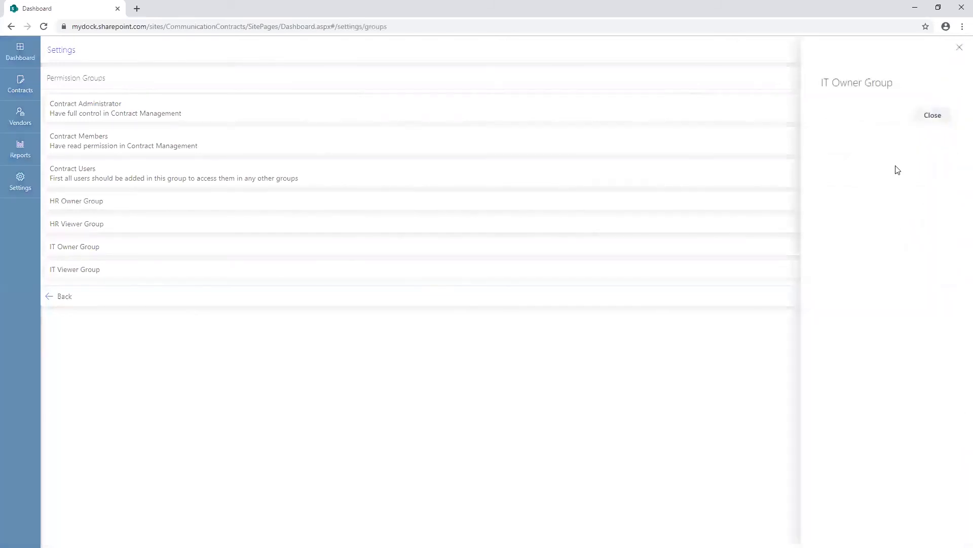
{"action": "left_click", "coordinate": [923, 118]}
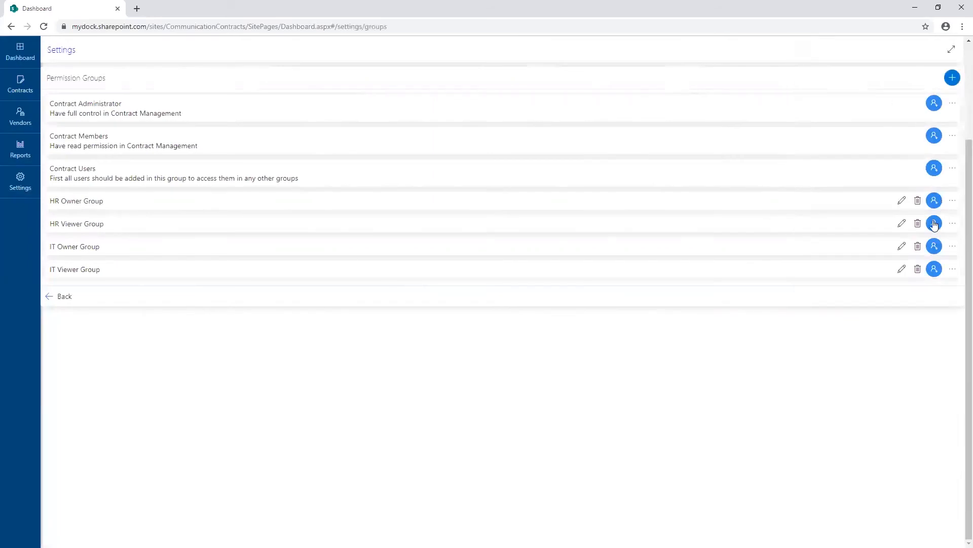
{"action": "left_click", "coordinate": [948, 269]}
{"action": "left_click", "coordinate": [930, 120]}
Try to add a suggested person as a member of the IT Owner Group, and return to the settings overview.
{"action": "left_click", "coordinate": [934, 246]}
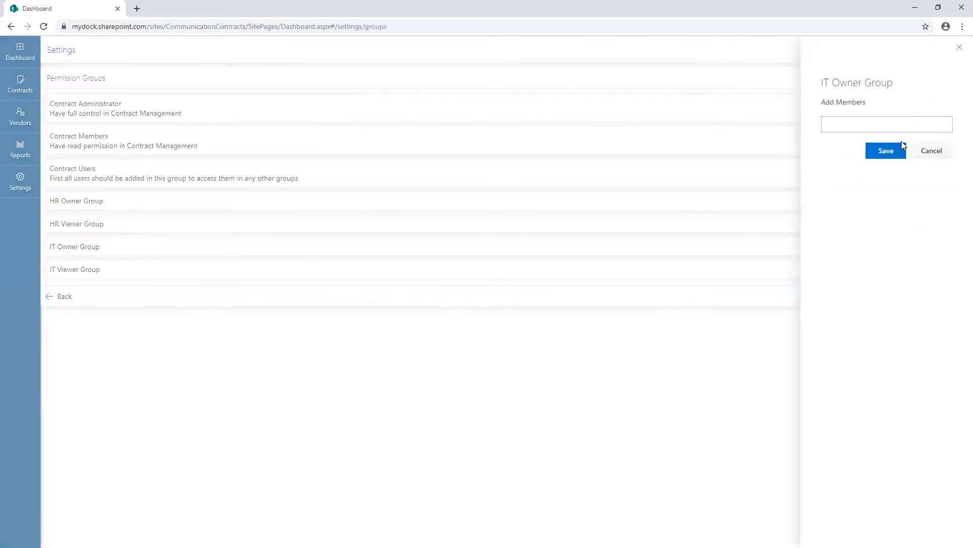
{"action": "left_click", "coordinate": [867, 119]}
{"action": "type", "text": "joe"}
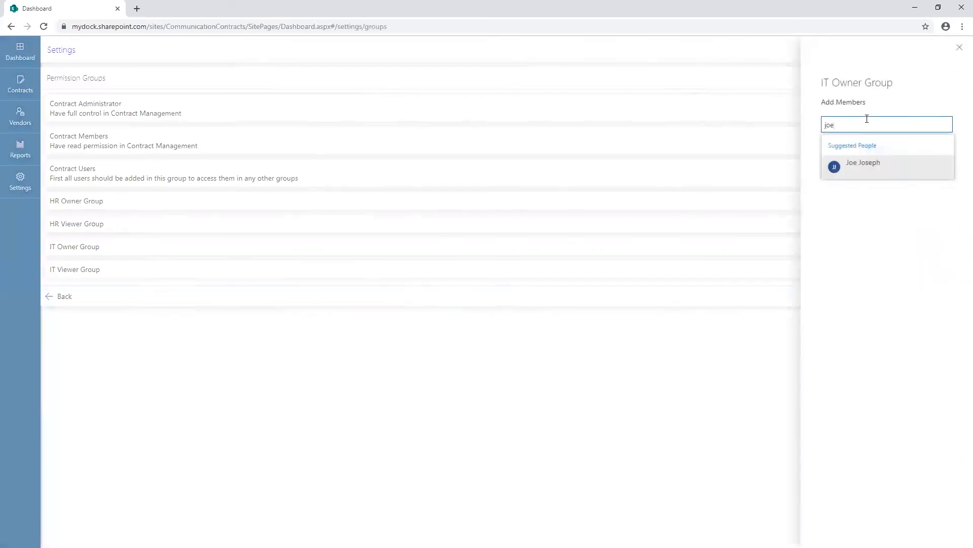
{"action": "left_click", "coordinate": [864, 162]}
{"action": "left_click", "coordinate": [884, 151]}
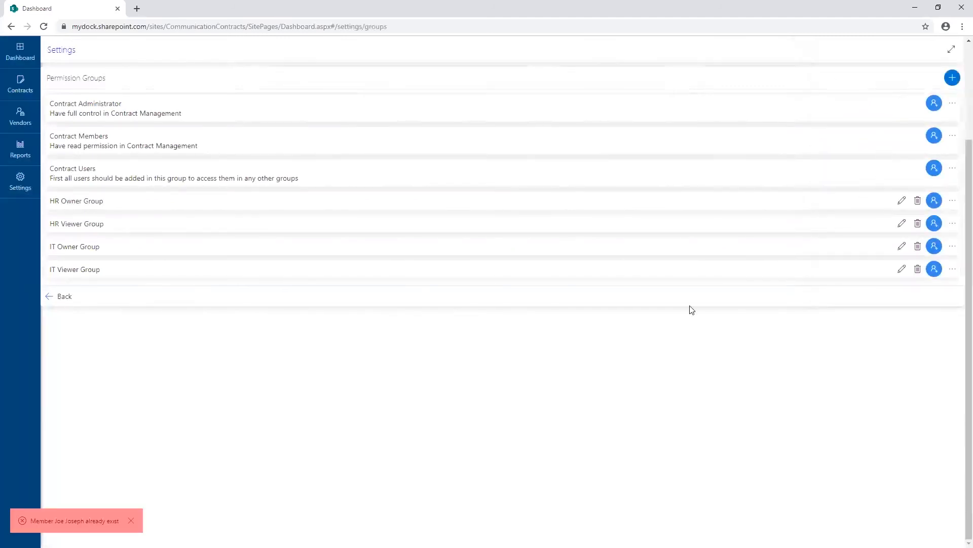
{"action": "left_click", "coordinate": [28, 191]}
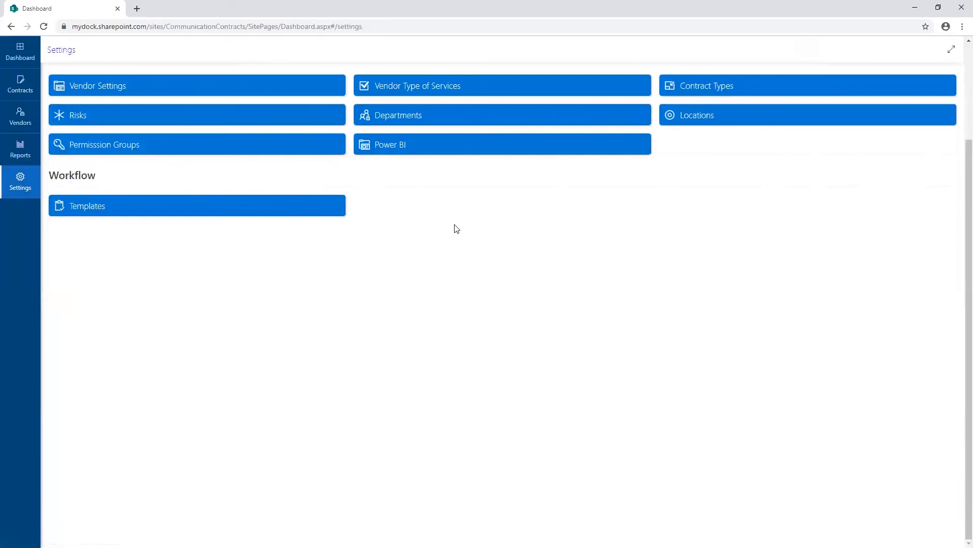